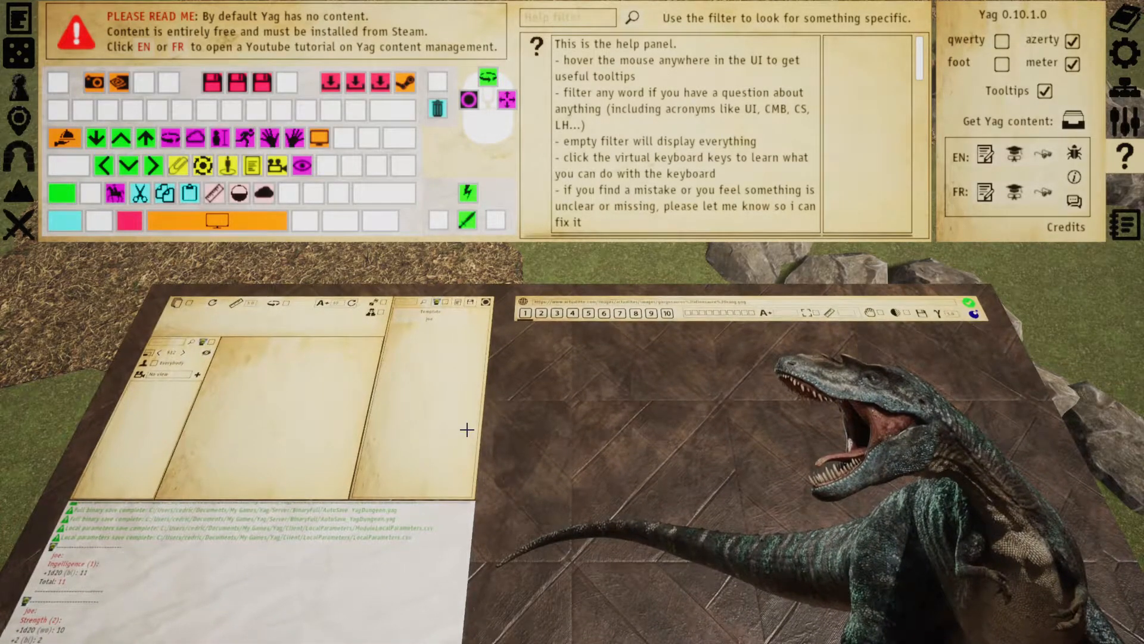
Step: Display the character's entries on the tabletop and open the full character sheet
{"action": "left_click", "coordinate": [429, 320]}
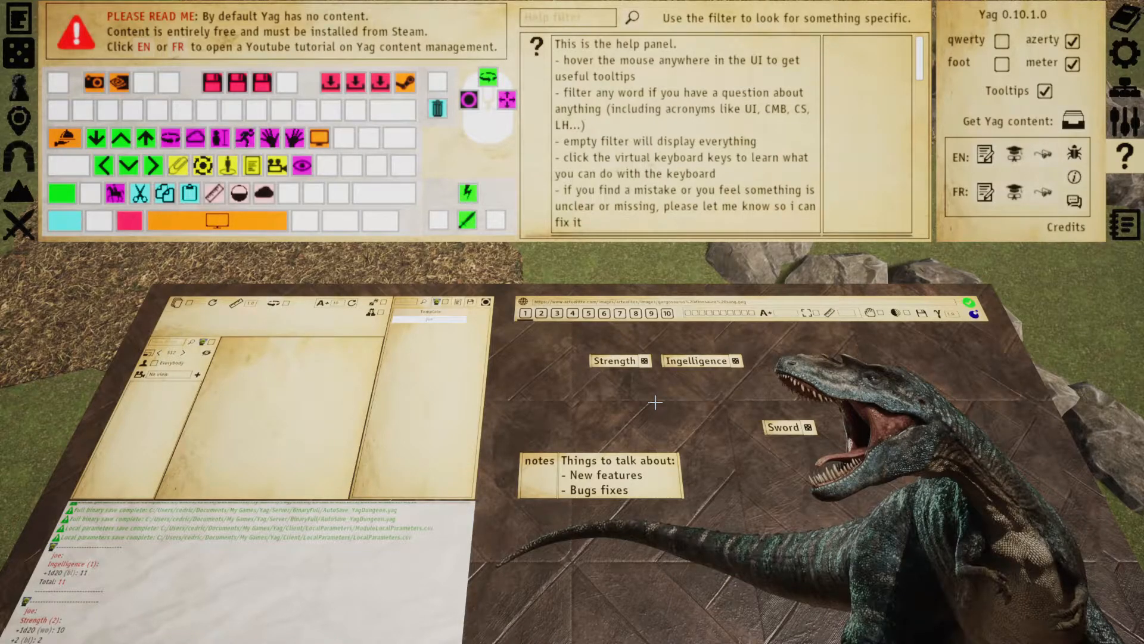
{"action": "left_click", "coordinate": [15, 27]}
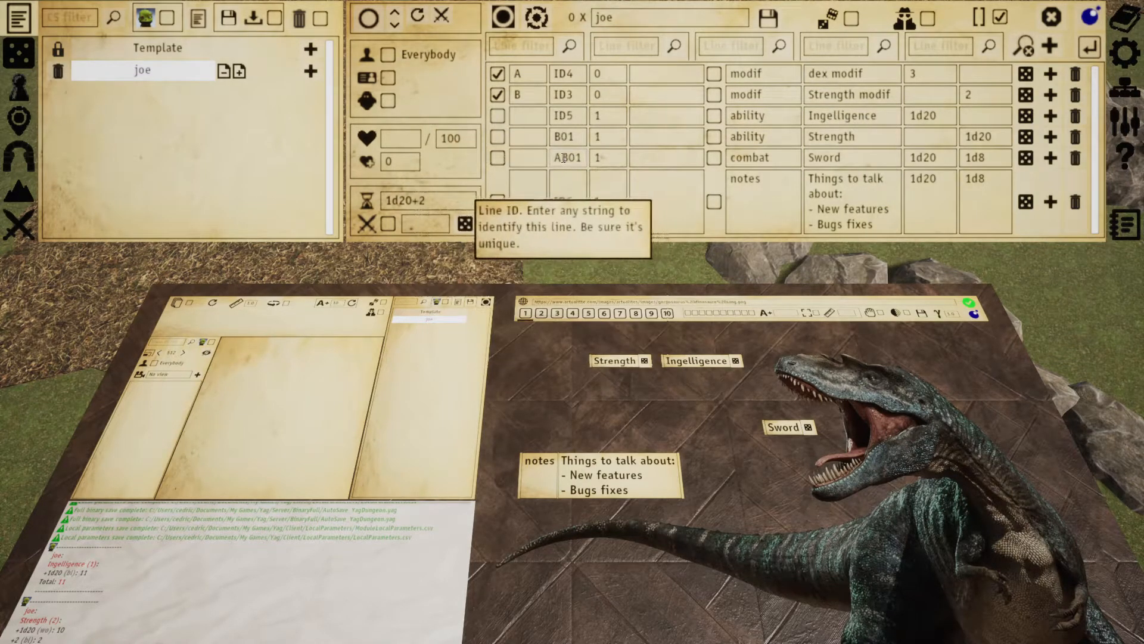
Step: Show the journal and roll Ingelligence, Strength and Sword for the character
{"action": "left_click", "coordinate": [1124, 225]}
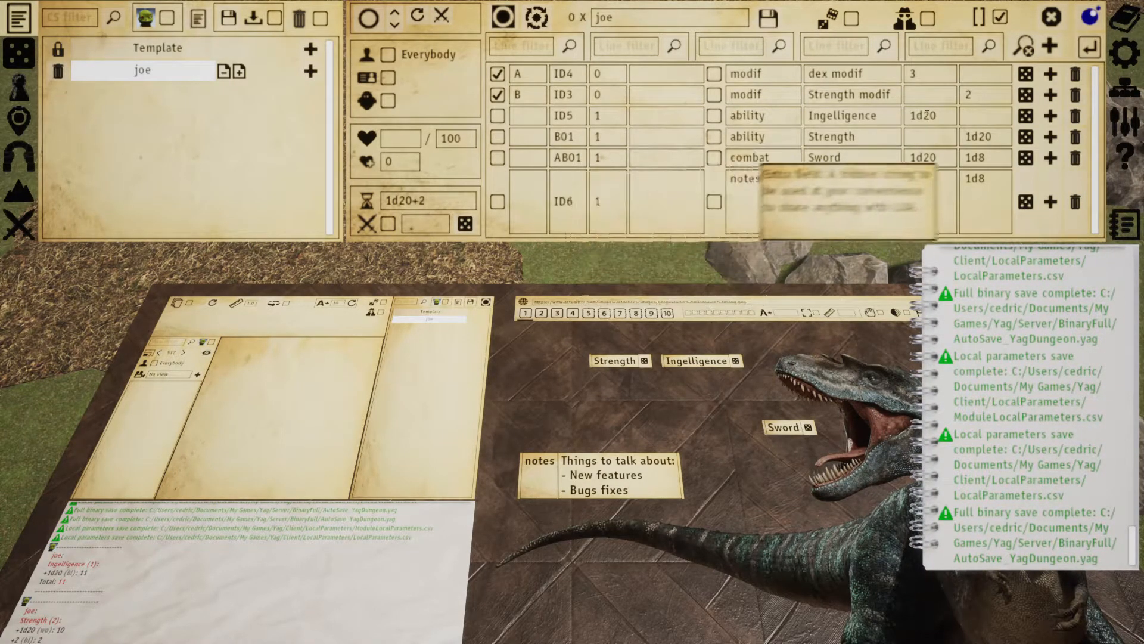
{"action": "left_click", "coordinate": [735, 360]}
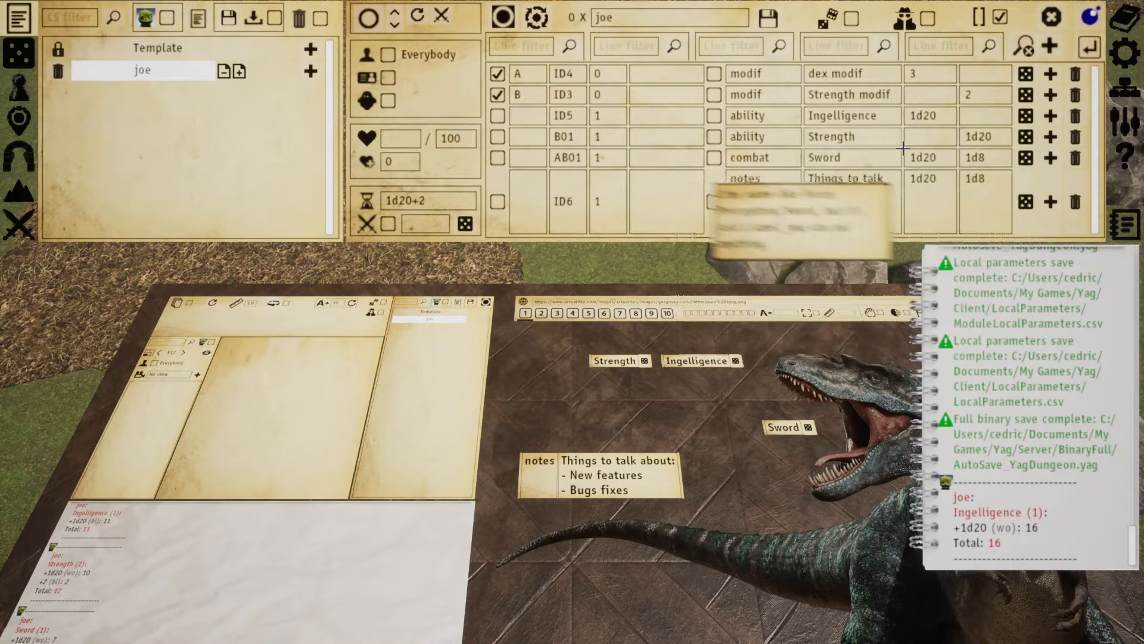
{"action": "left_click", "coordinate": [1025, 137]}
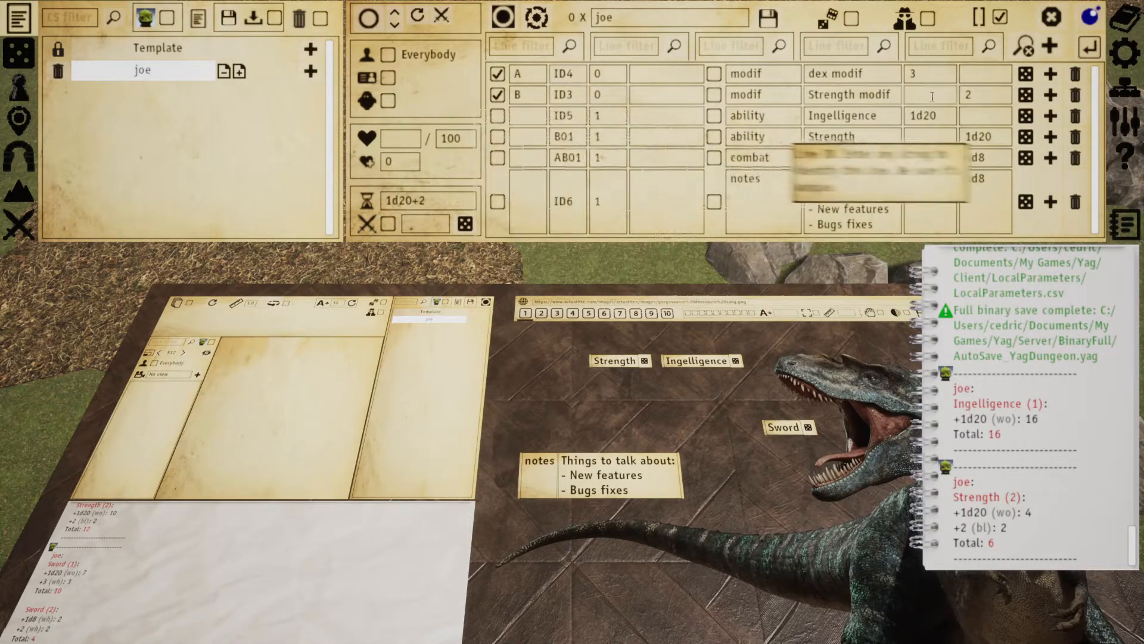
{"action": "left_click", "coordinate": [808, 426]}
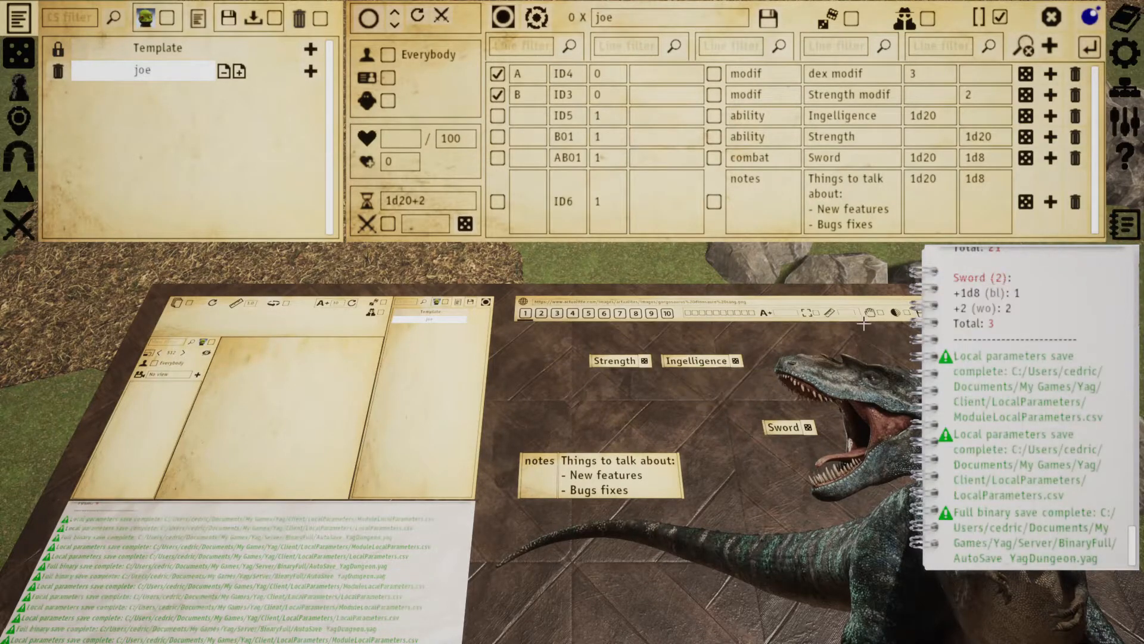
Step: Toggle the journal off and back on, and set the journal text size to 6 in the settings
{"action": "left_click", "coordinate": [1126, 225]}
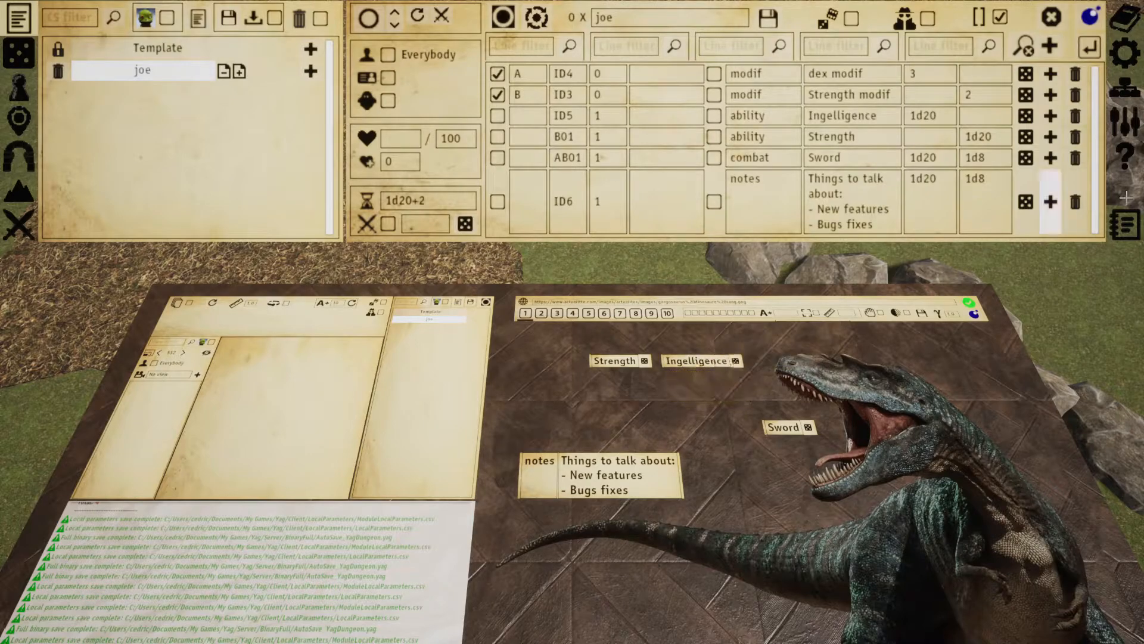
{"action": "left_click", "coordinate": [1126, 225]}
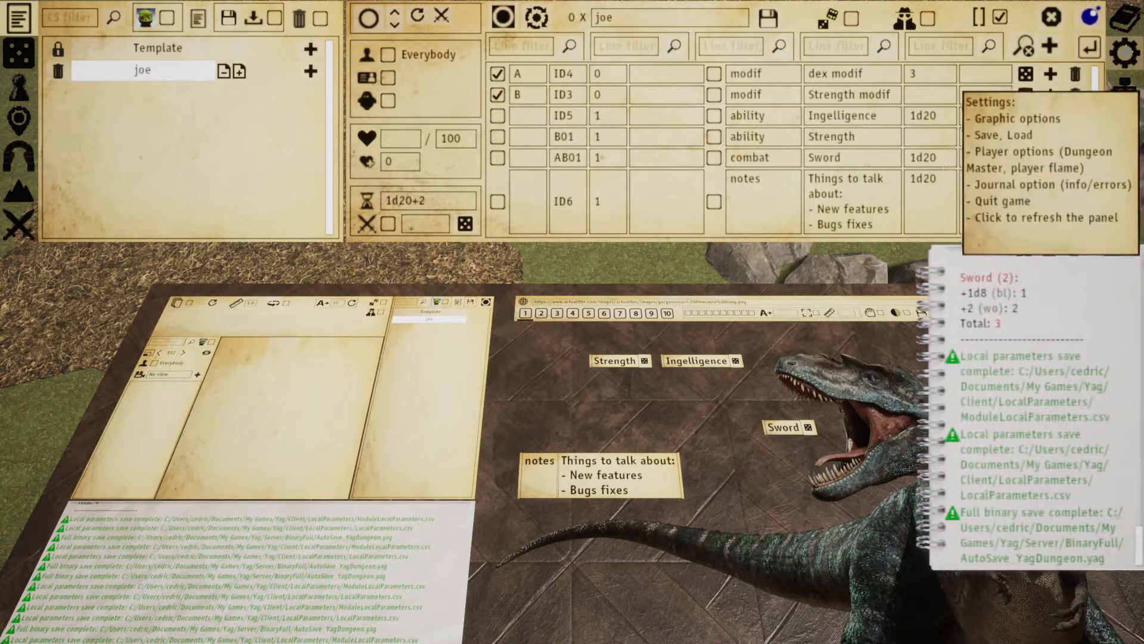
{"action": "left_click", "coordinate": [1124, 52]}
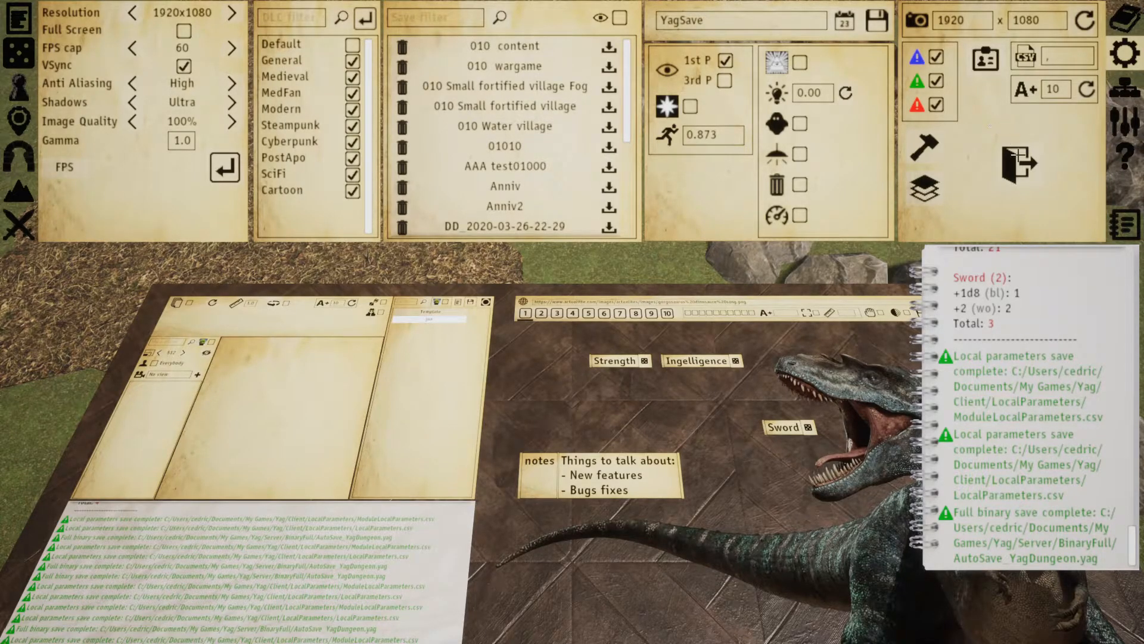
{"action": "left_click_drag", "start_coordinate": [722, 431], "coordinate": [715, 402]}
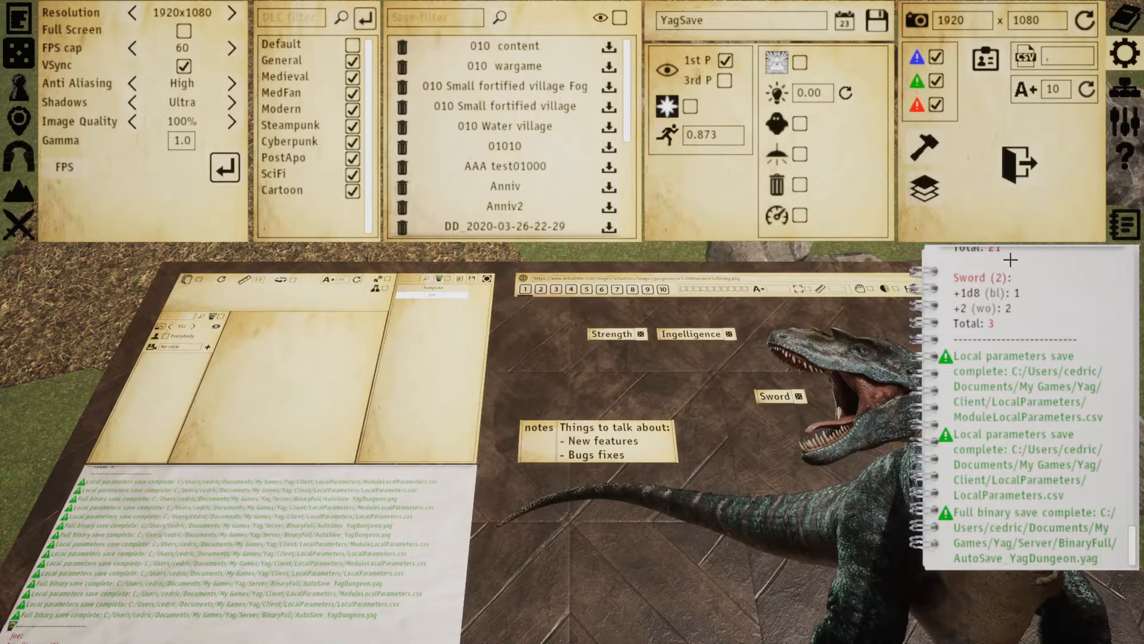
{"action": "left_click", "coordinate": [1050, 88]}
{"action": "type", "text": "6"}
{"action": "left_click", "coordinate": [344, 280]}
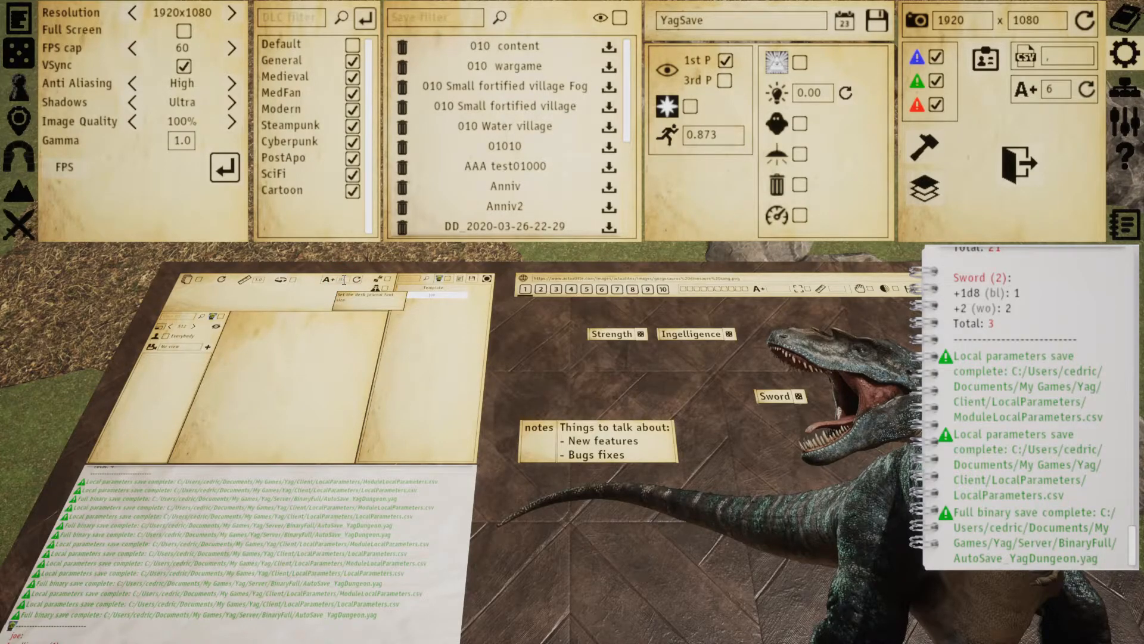
Step: Roll Sword from the tabletop and compare the result's text in the journal and on the table
{"action": "left_click_drag", "start_coordinate": [542, 606], "coordinate": [528, 503]}
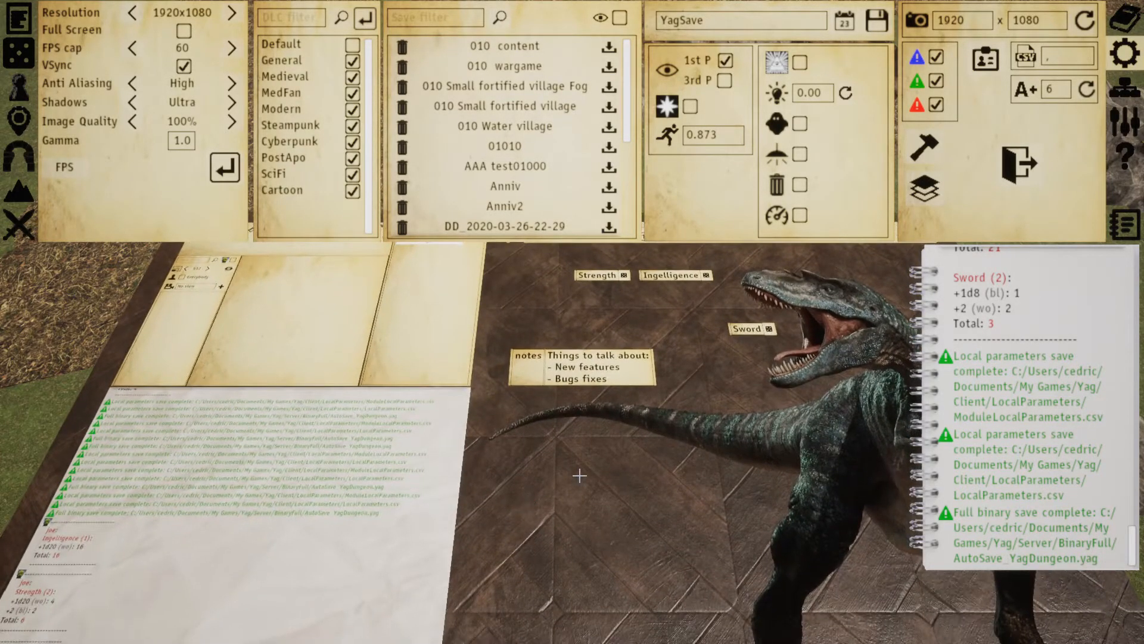
{"action": "left_click", "coordinate": [769, 328]}
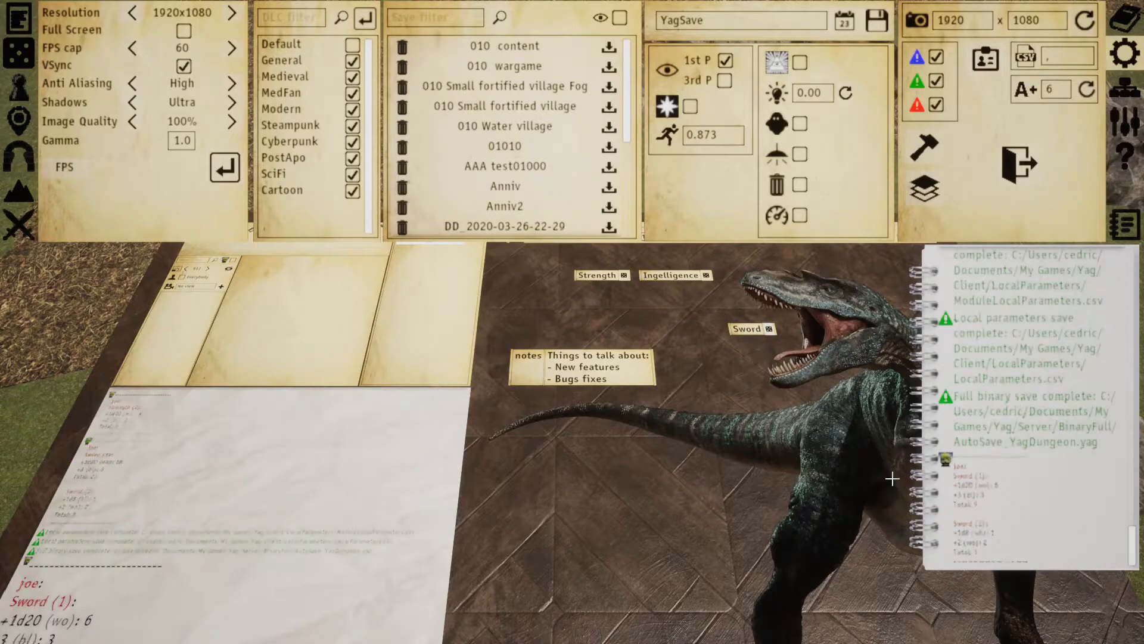
{"action": "left_click_drag", "start_coordinate": [553, 551], "coordinate": [559, 511]}
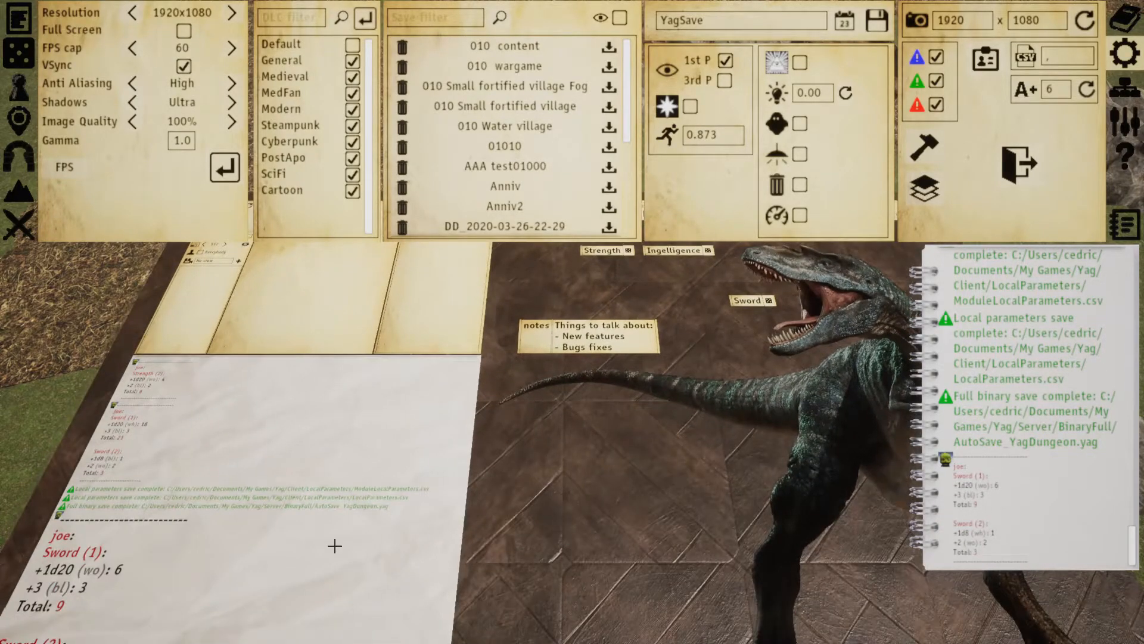
{"action": "left_click_drag", "start_coordinate": [553, 439], "coordinate": [523, 575]}
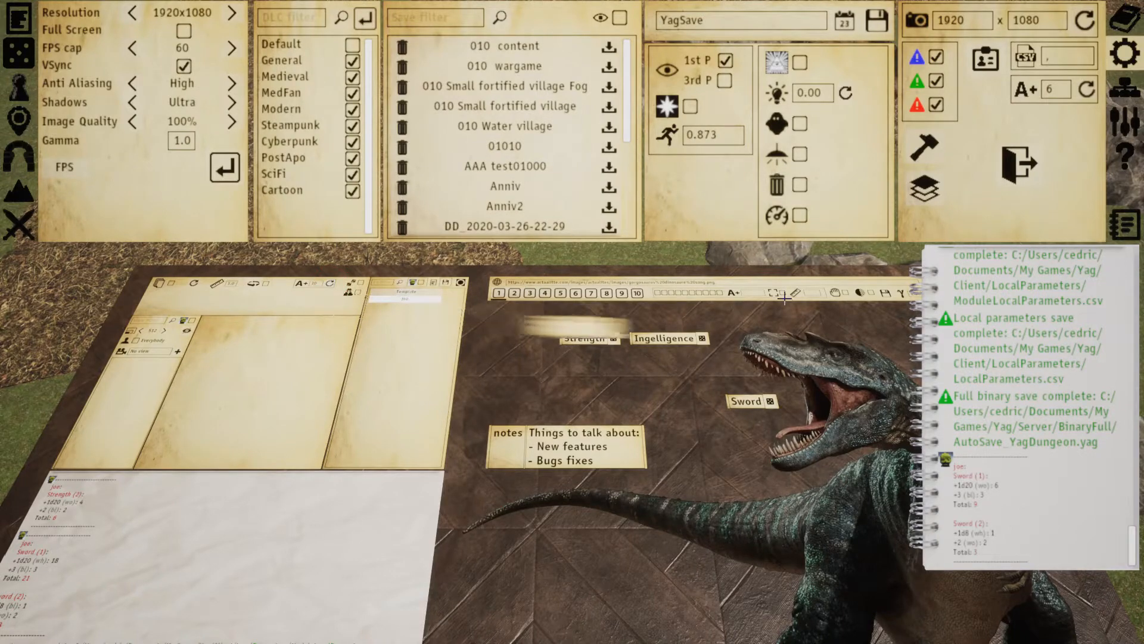
Step: Reset the journal text size to 10 and roll Sword from the tabletop again
{"action": "left_click", "coordinate": [1086, 91]}
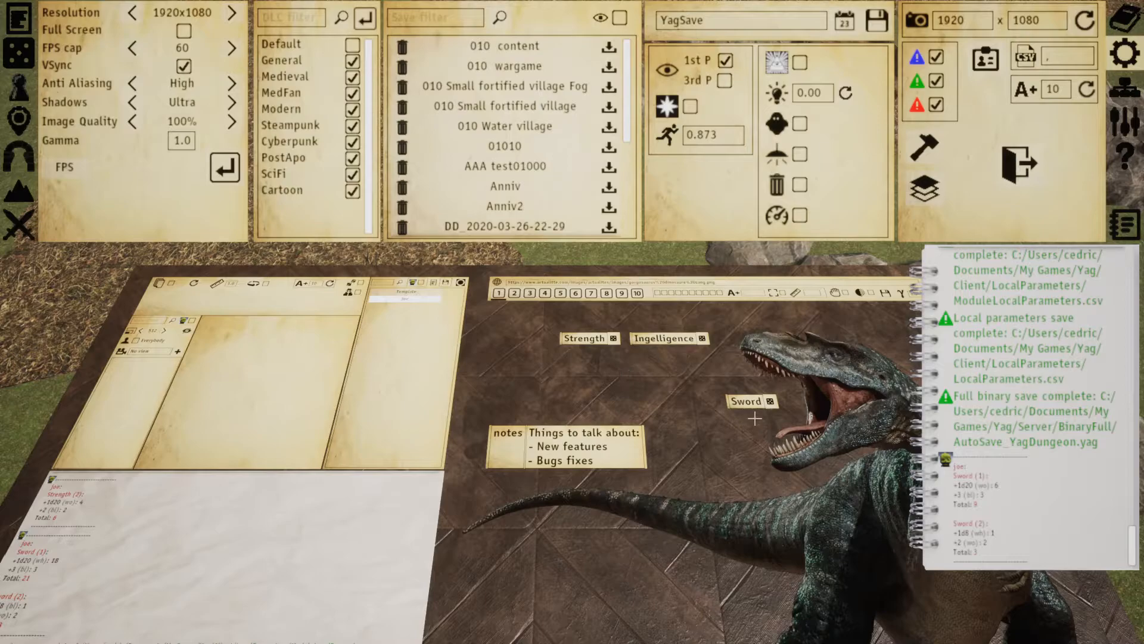
{"action": "left_click", "coordinate": [770, 400]}
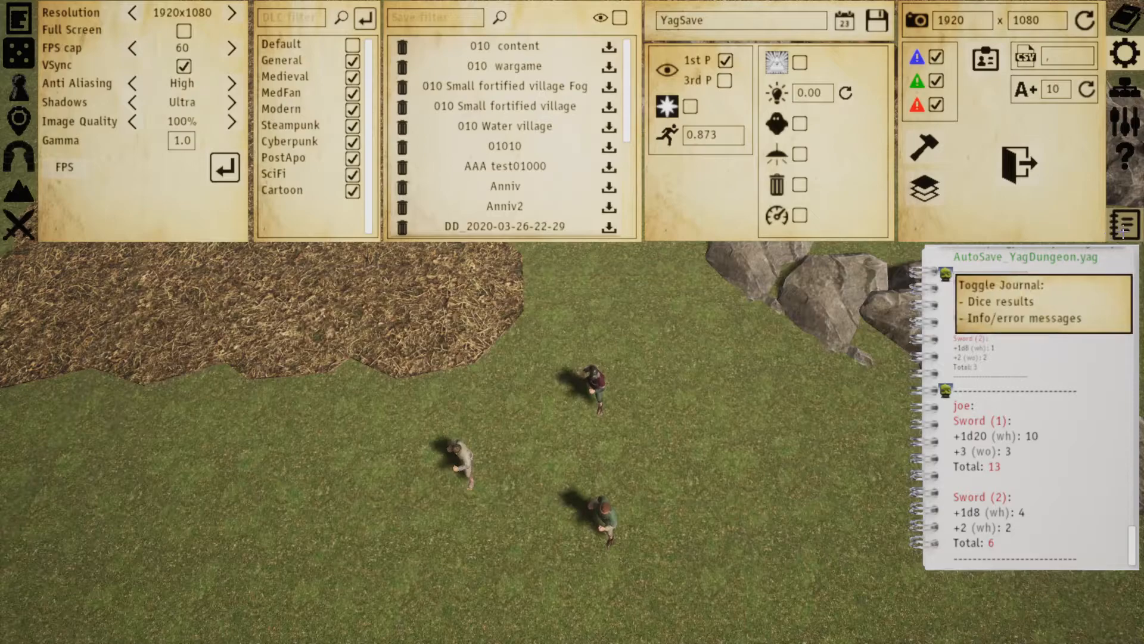
Step: Hide the journal and open the pawn settings for the pawn nearest the dry grass and rocks
{"action": "left_click", "coordinate": [1124, 227]}
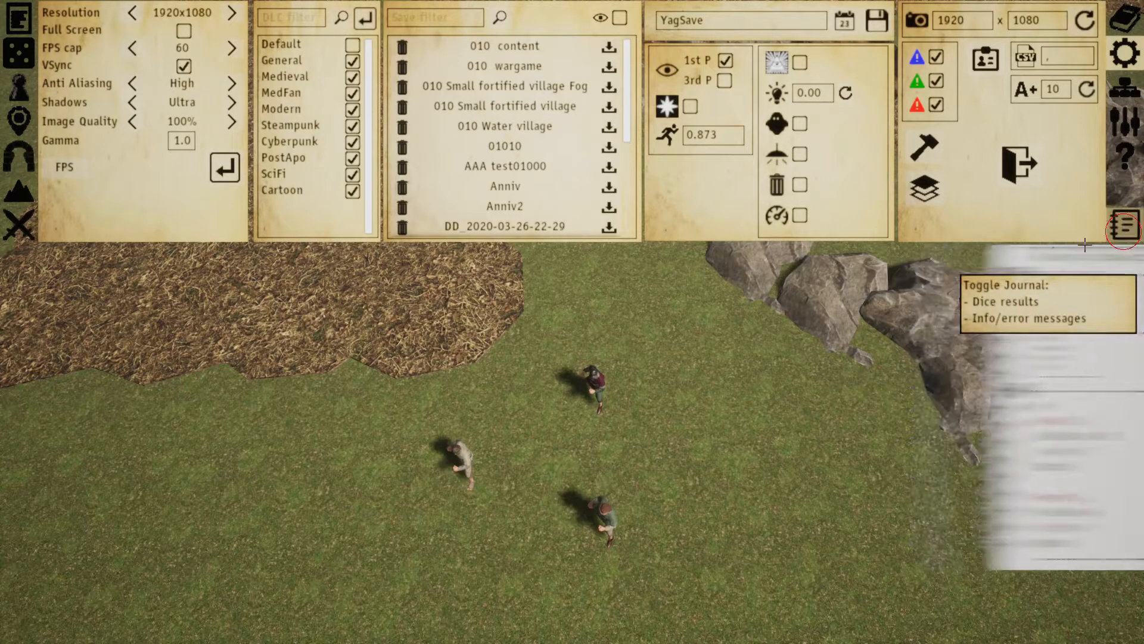
{"action": "left_click", "coordinate": [509, 374]}
{"action": "key", "text": "Tab"}
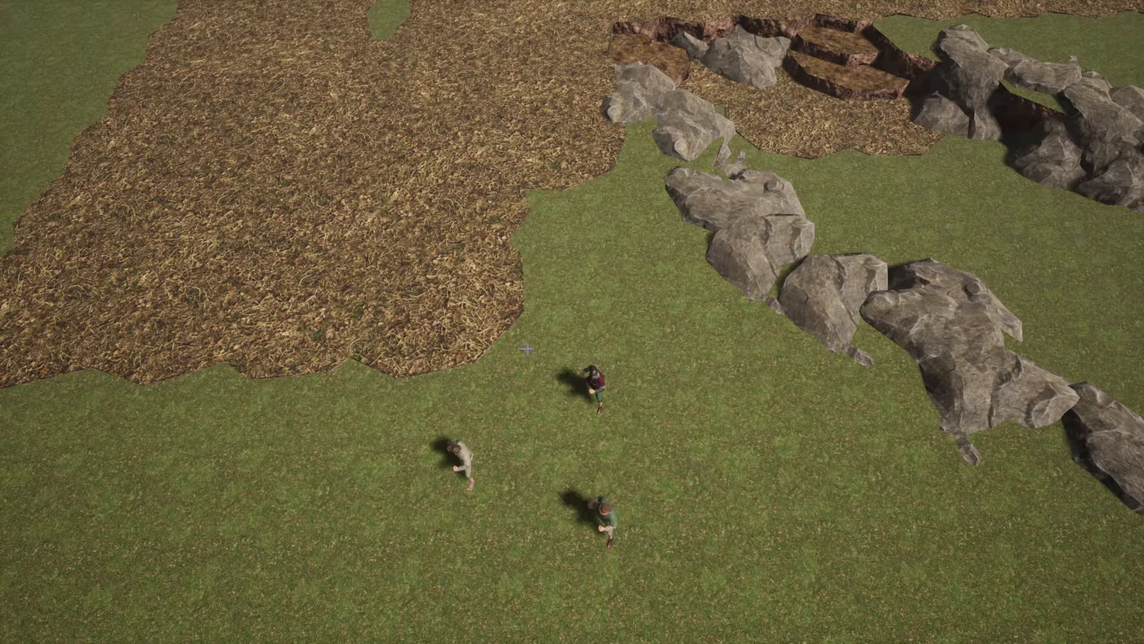
{"action": "left_click_drag", "start_coordinate": [537, 327], "coordinate": [616, 422]}
{"action": "key", "text": "Tab"}
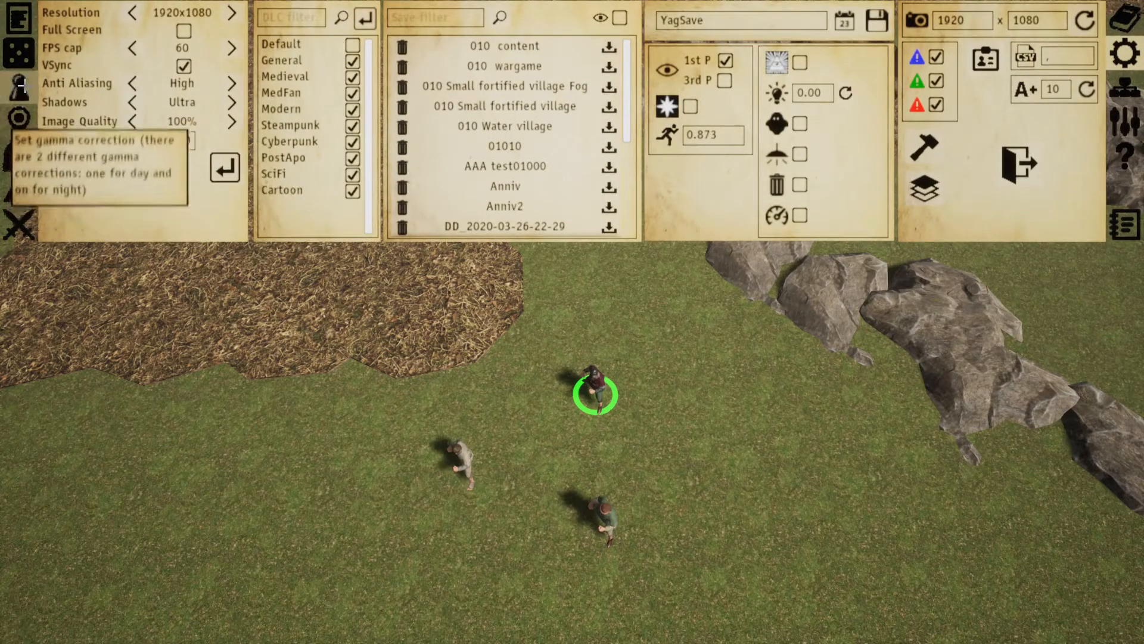
{"action": "left_click", "coordinate": [18, 90]}
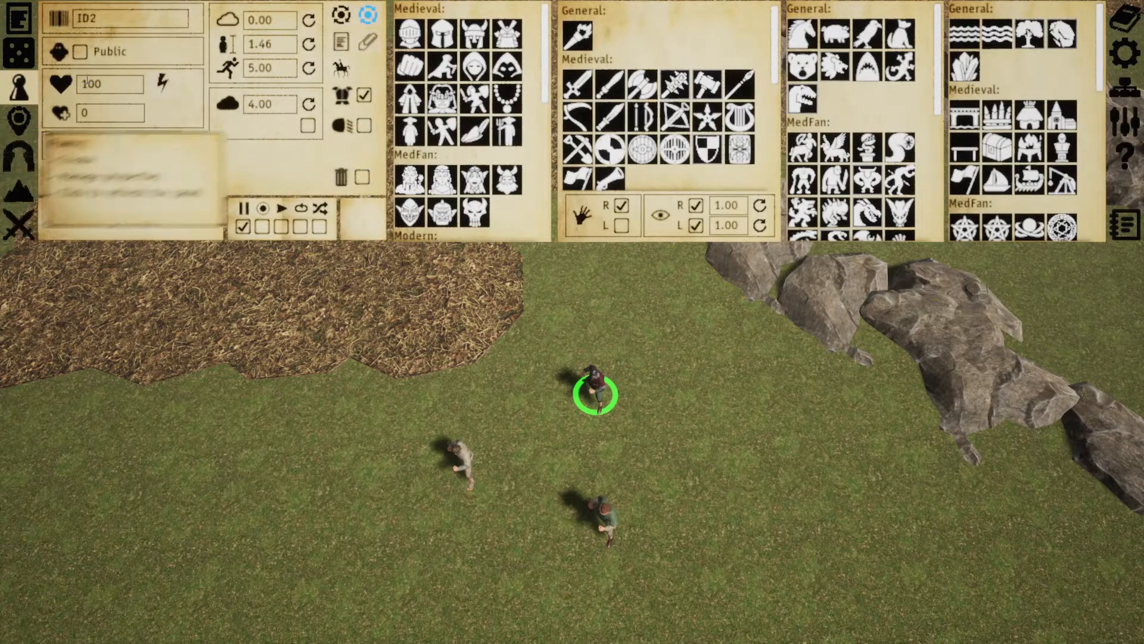
Step: Take the selected pawn's visibility and release it to Public, and repeat the toggle with the interface hidden
{"action": "left_click", "coordinate": [79, 52]}
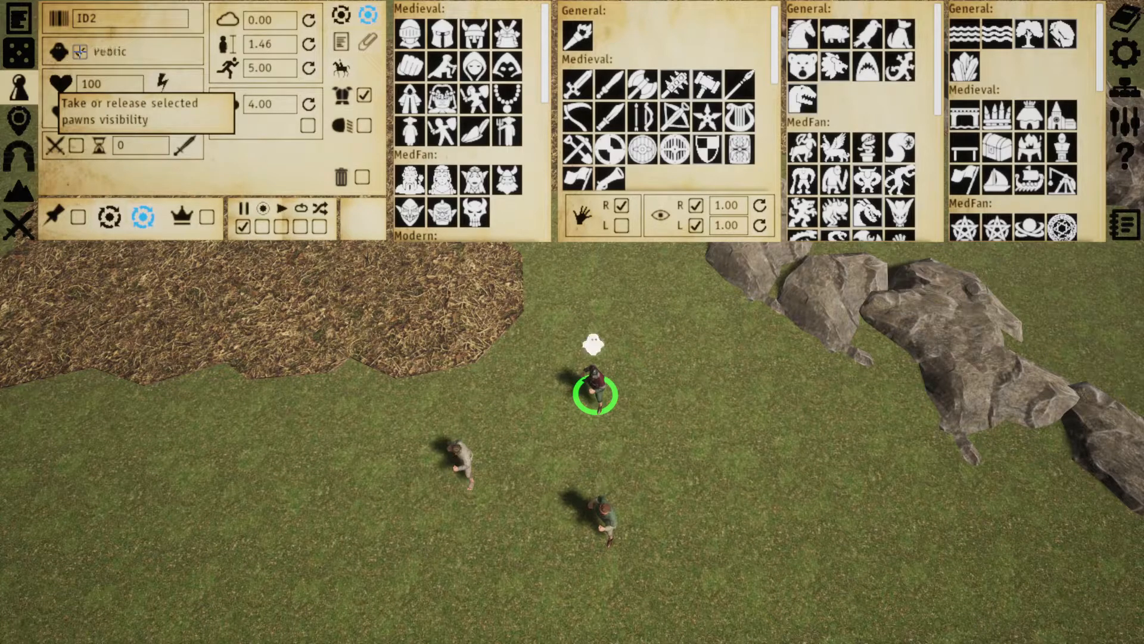
{"action": "left_click", "coordinate": [80, 51]}
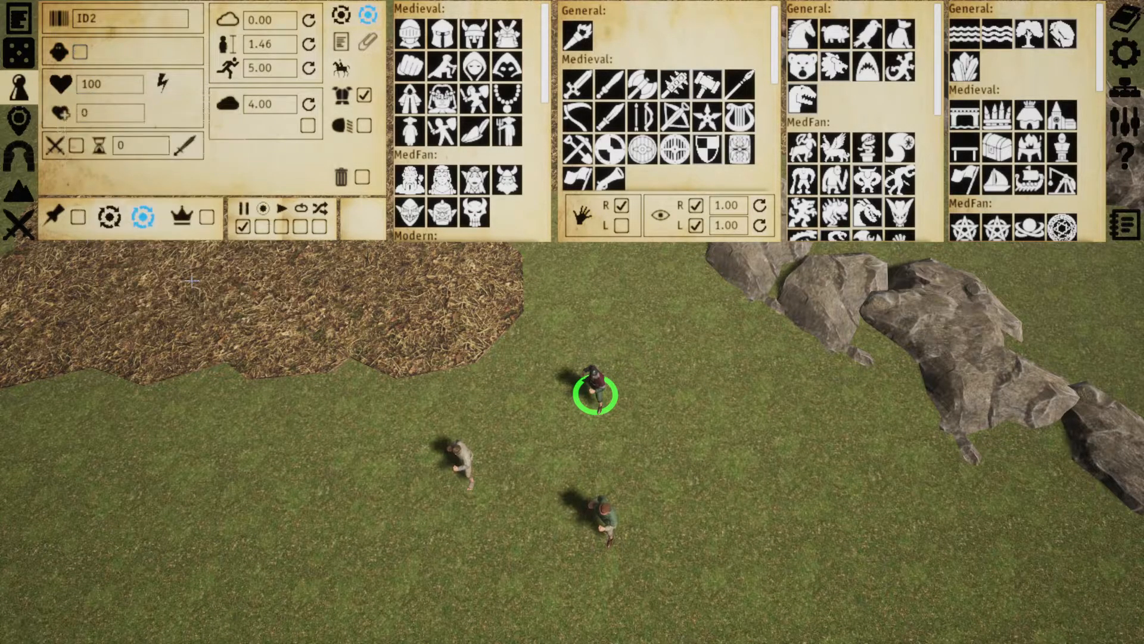
{"action": "key", "text": "Escape"}
{"action": "left_click", "coordinate": [595, 390]}
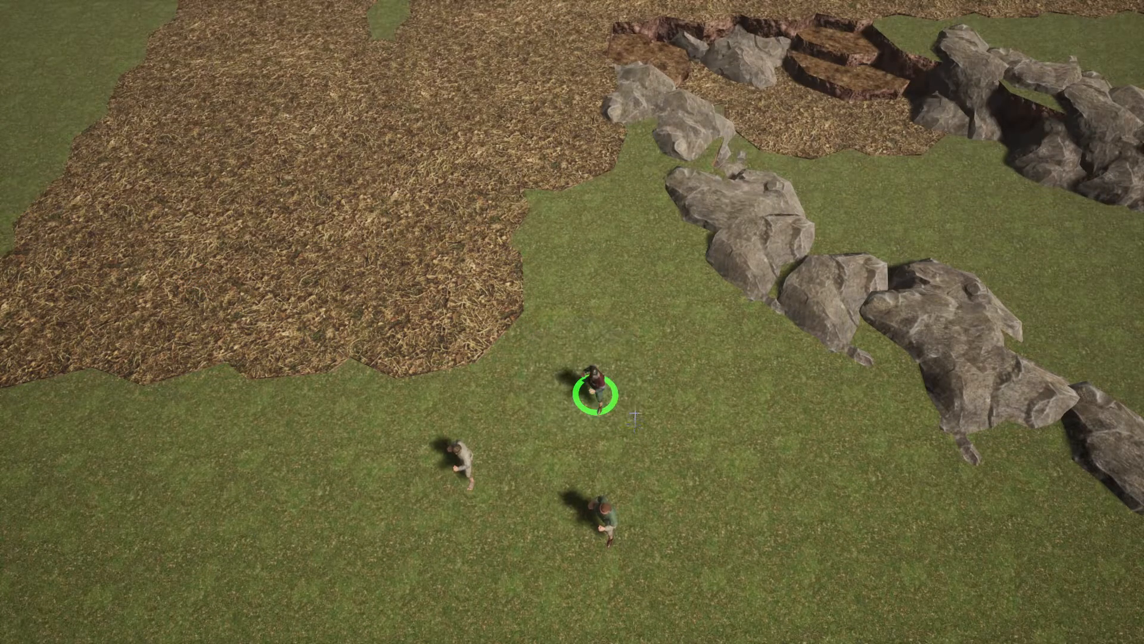
{"action": "key", "text": "h"}
{"action": "key", "text": "h"}
Step: Bring the pawn settings back up and toggle the pawn's visibility several times, ending on Public
{"action": "key", "text": "Tab"}
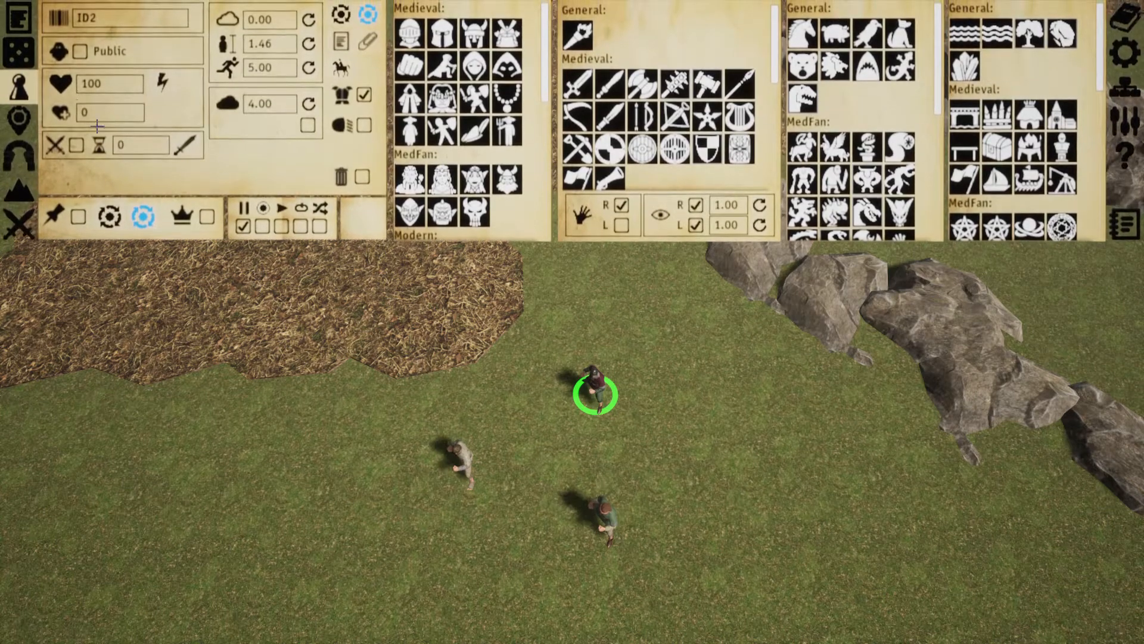
{"action": "left_click", "coordinate": [80, 52]}
{"action": "key", "text": "h"}
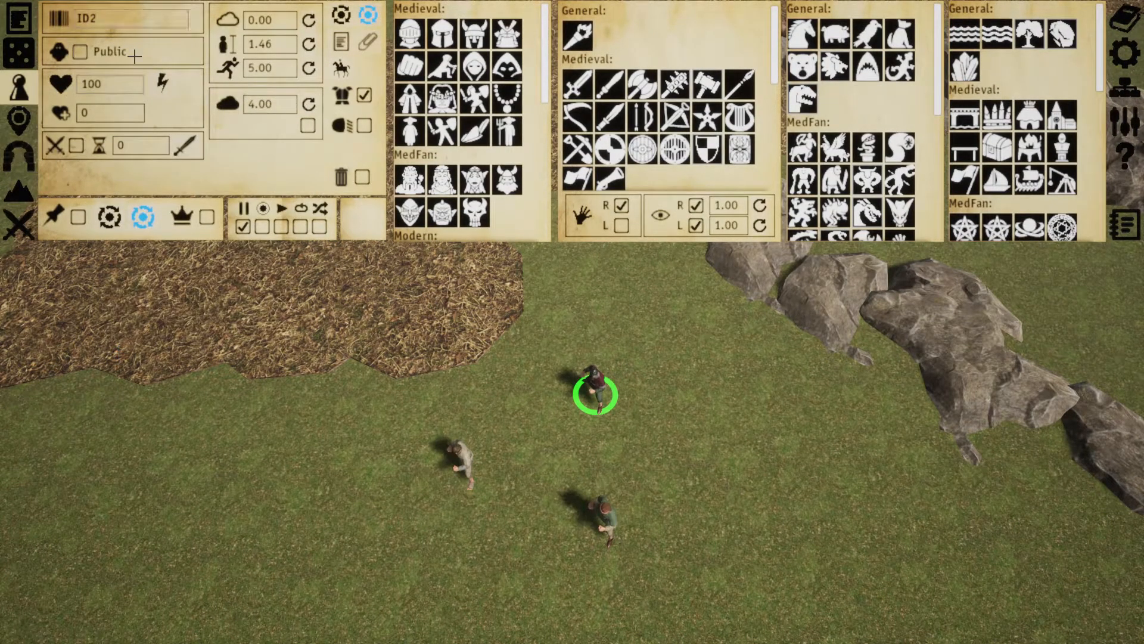
{"action": "key", "text": "h"}
{"action": "key", "text": "h"}
{"action": "key", "text": "h"}
{"action": "key", "text": "h"}
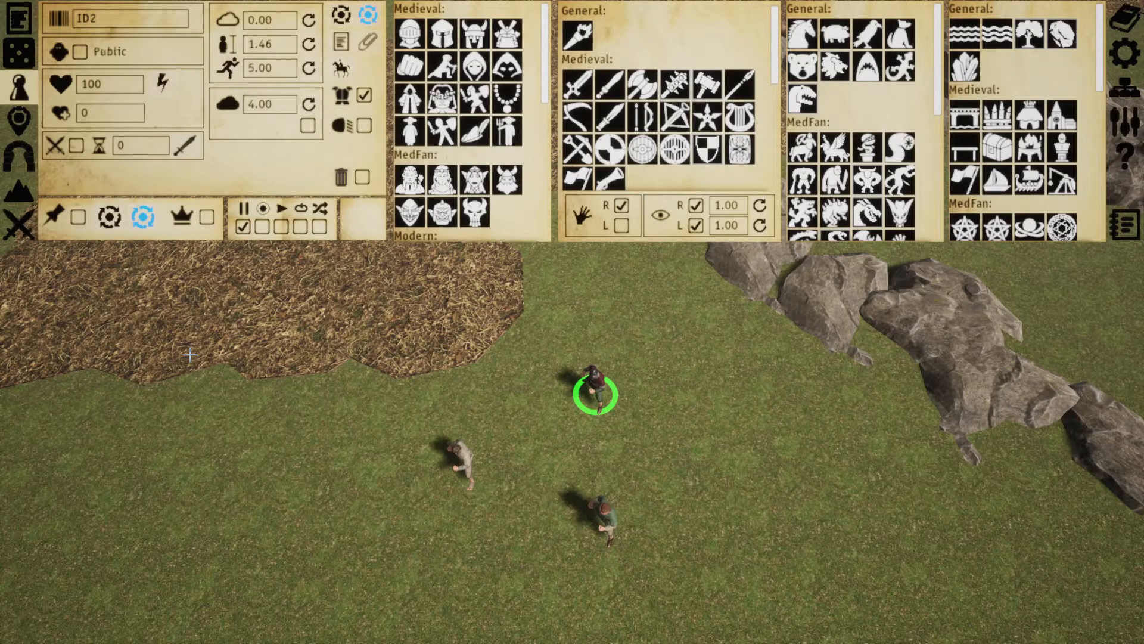
Step: Deselect the pawn and look up the pawn visibility toggle on the interactive help keyboard
{"action": "key", "text": "Tab"}
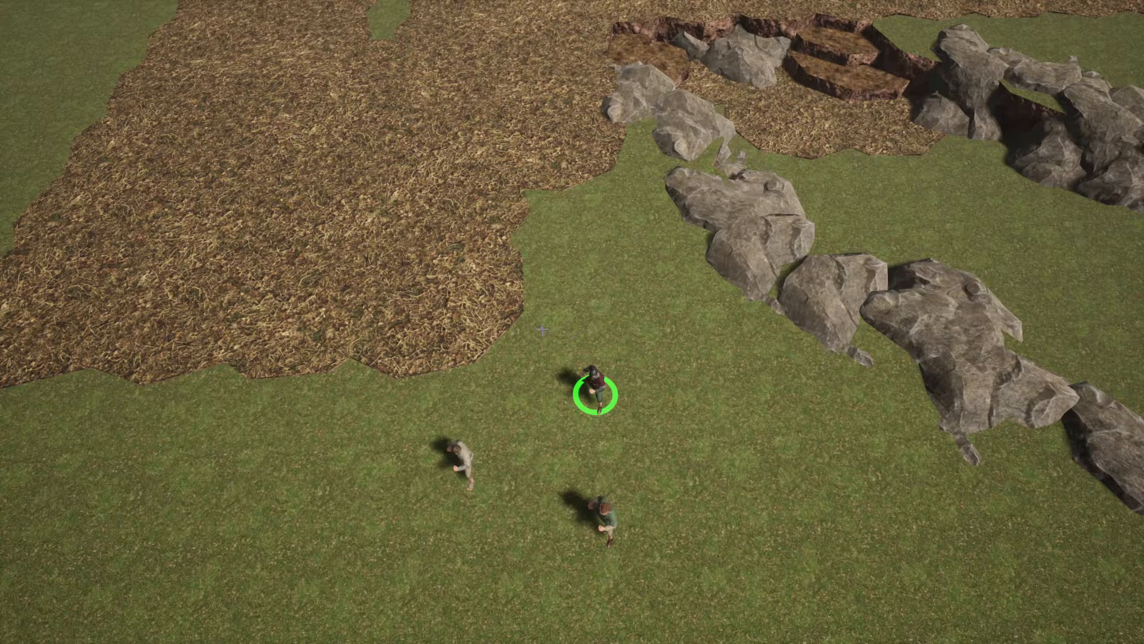
{"action": "left_click", "coordinate": [597, 319]}
{"action": "key", "text": "Tab"}
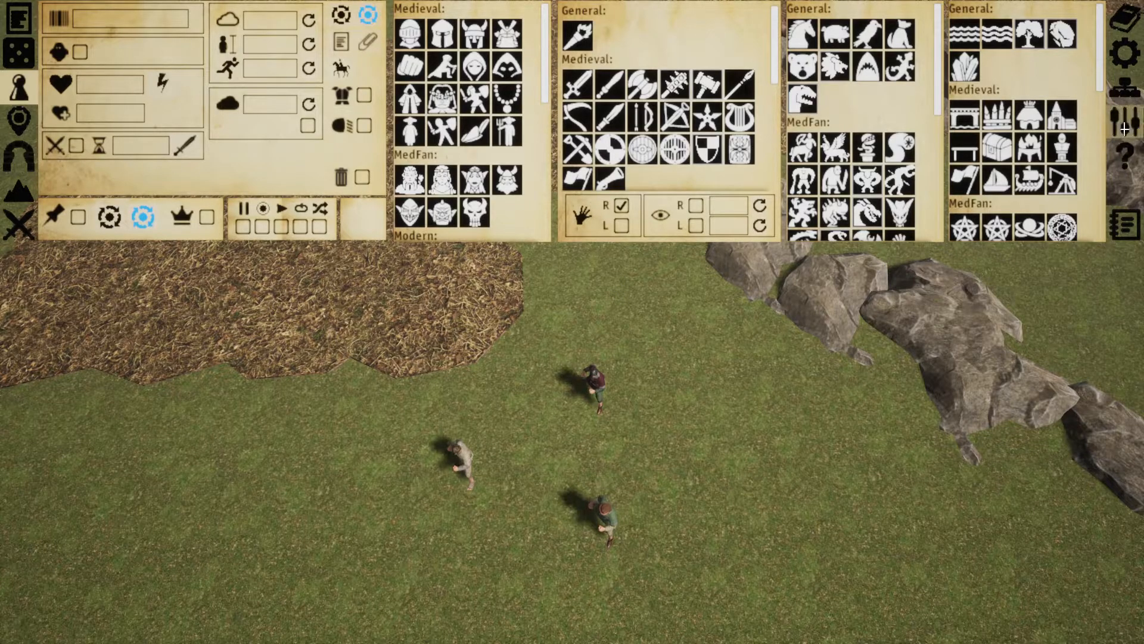
{"action": "left_click", "coordinate": [1126, 167]}
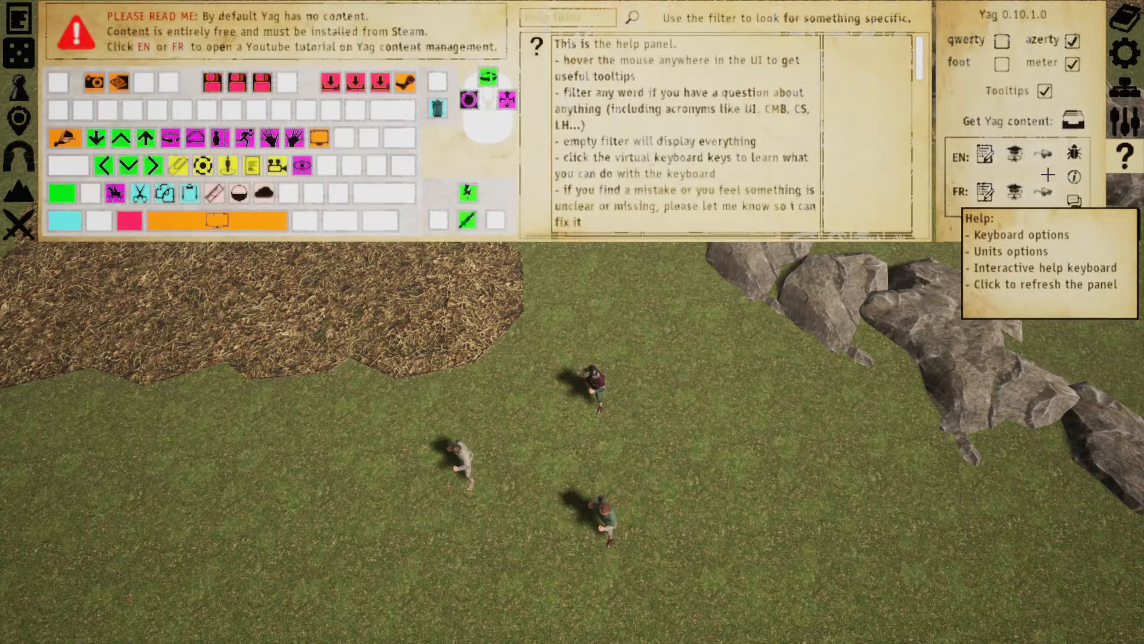
{"action": "left_click", "coordinate": [301, 167]}
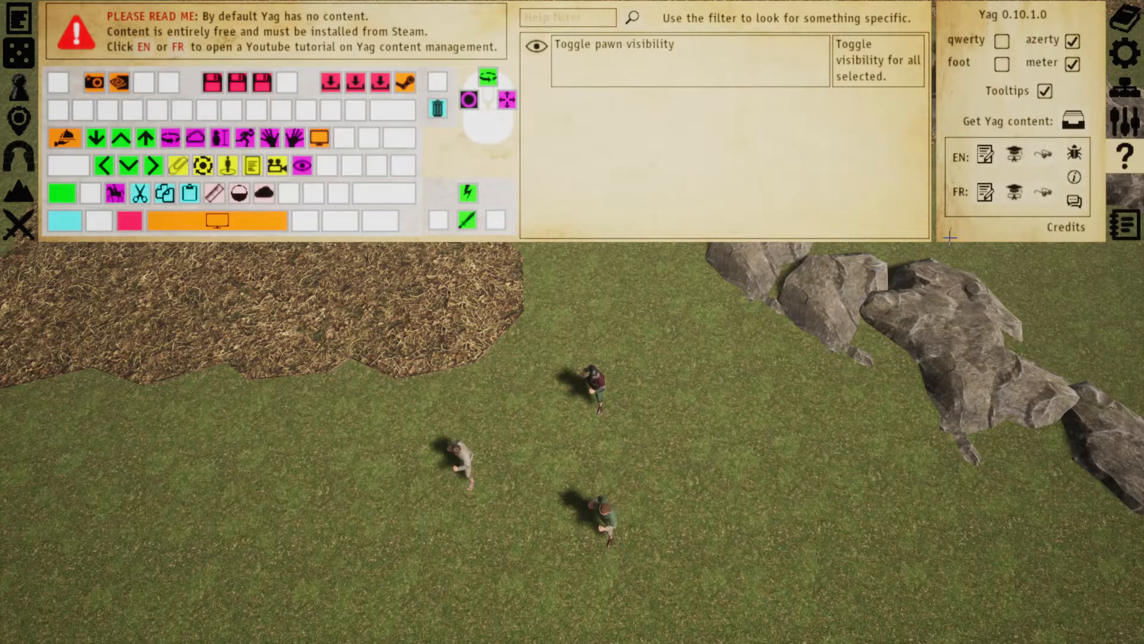
Step: Reopen the settings, and show and hide the tabletop over the map
{"action": "left_click", "coordinate": [1124, 52]}
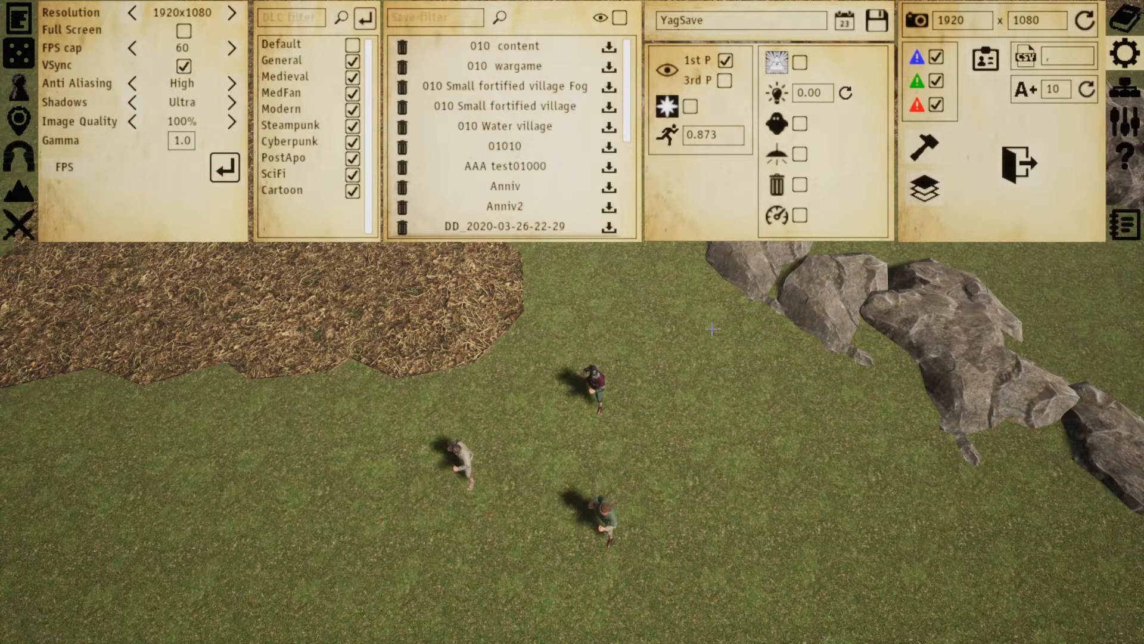
{"action": "key", "text": "Tab"}
{"action": "key", "text": "Tab"}
{"action": "key", "text": "e"}
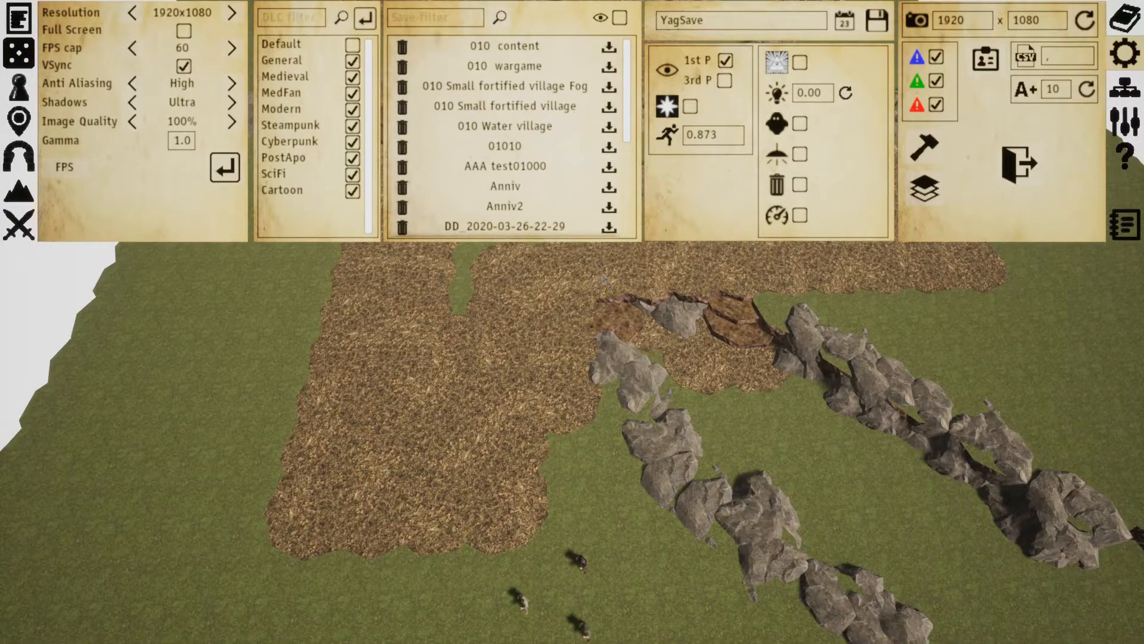
{"action": "key", "text": "Tab"}
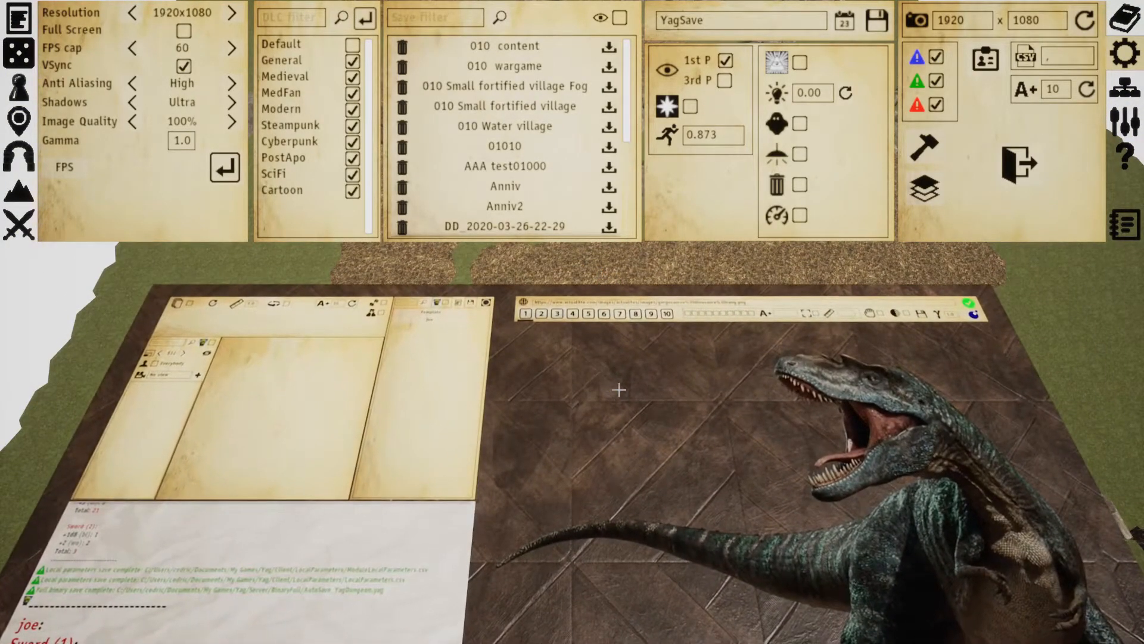
{"action": "key", "text": "Tab"}
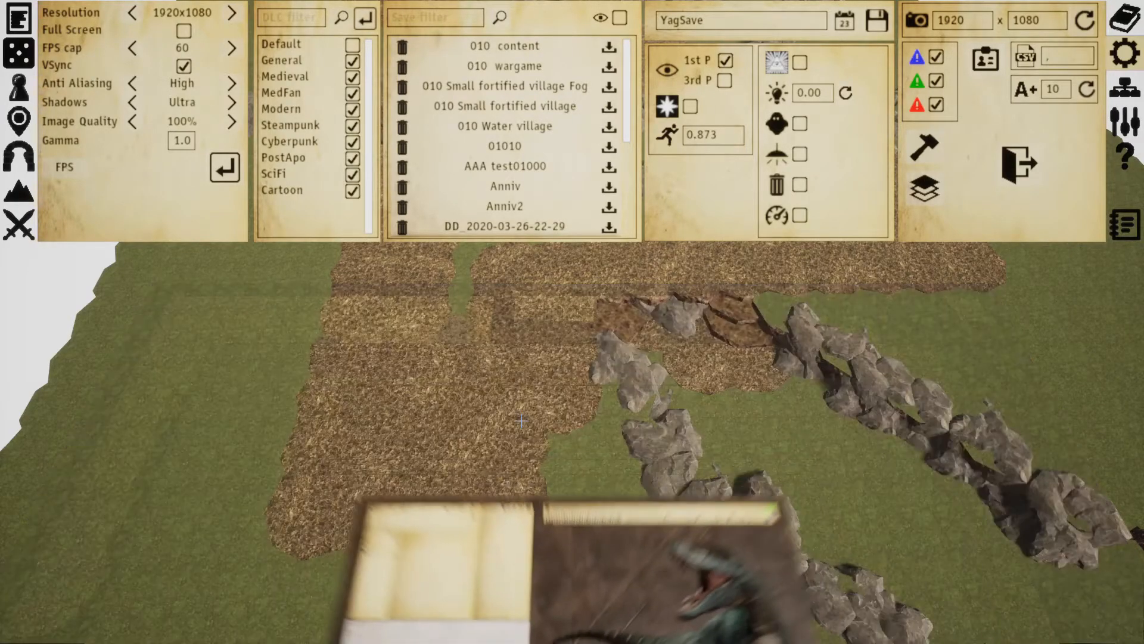
Step: Show and hide the tabletop, and display a medieval pawn tray to view the standard transition animation
{"action": "key", "text": "Tab"}
{"action": "key", "text": "Tab"}
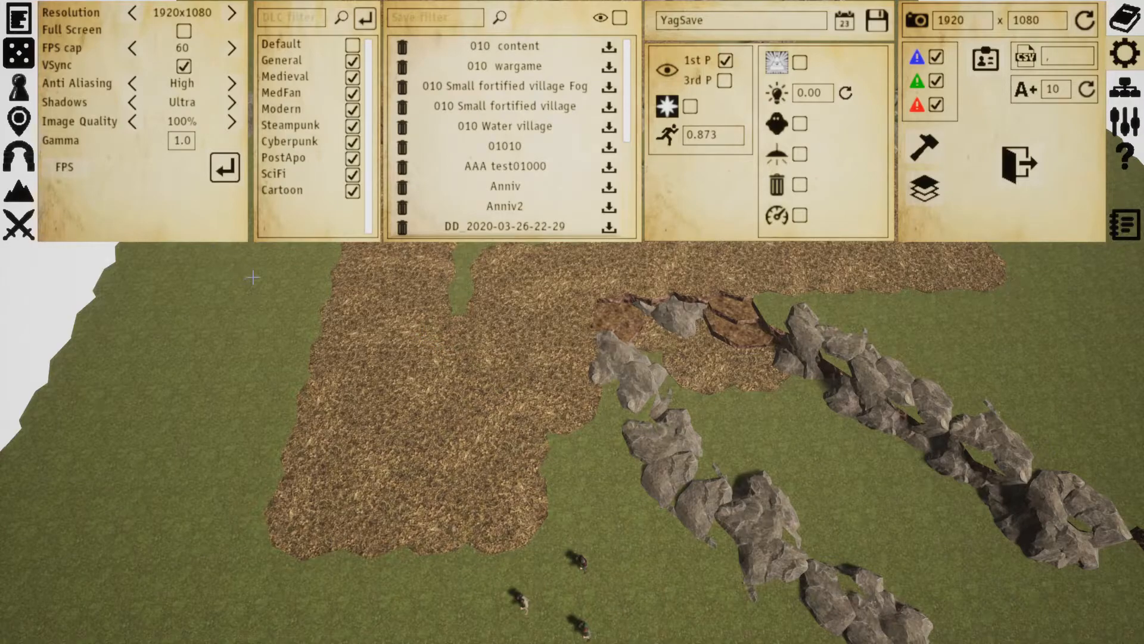
{"action": "left_click", "coordinate": [18, 87]}
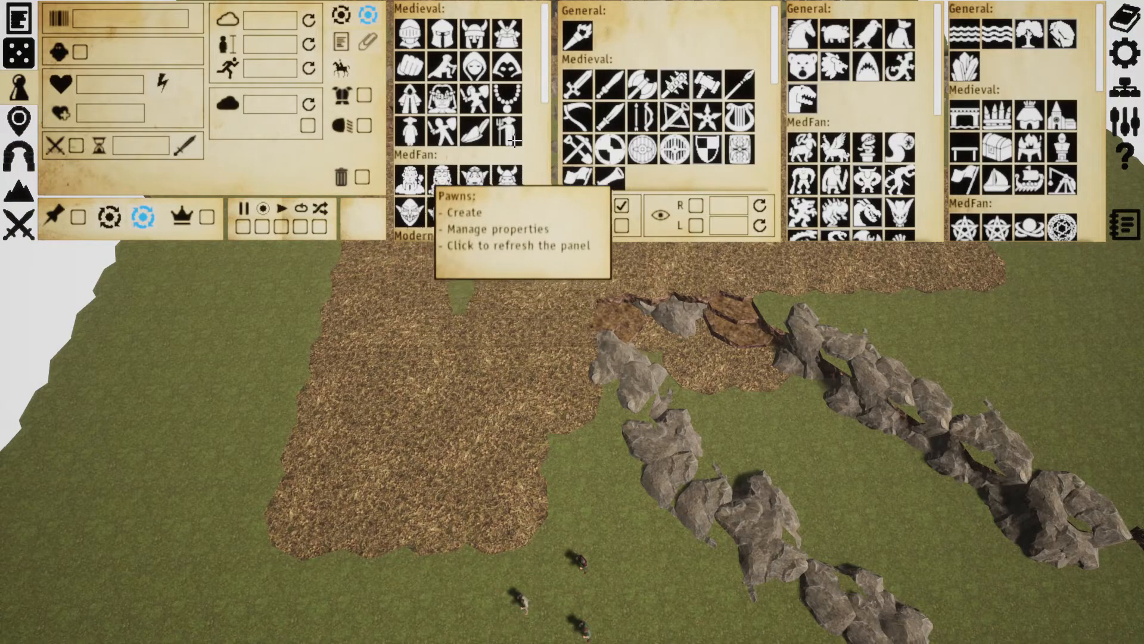
{"action": "left_click", "coordinate": [512, 135]}
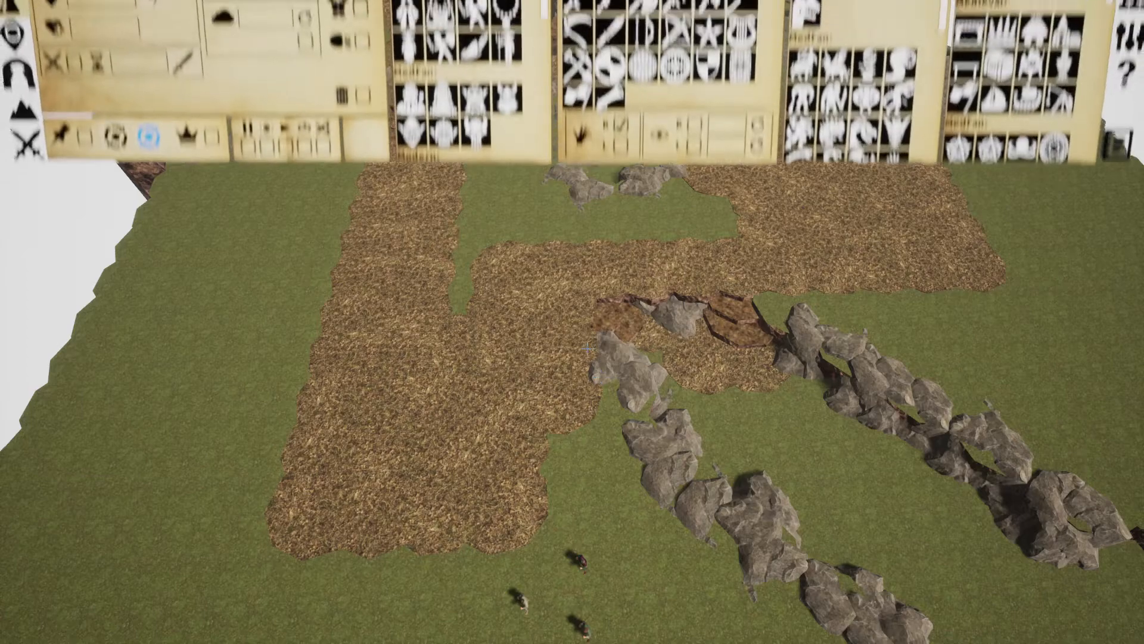
Step: Enable the speed gauge option in the settings and test it by repeatedly showing and hiding the tabletop and the interface
{"action": "left_click", "coordinate": [1124, 53]}
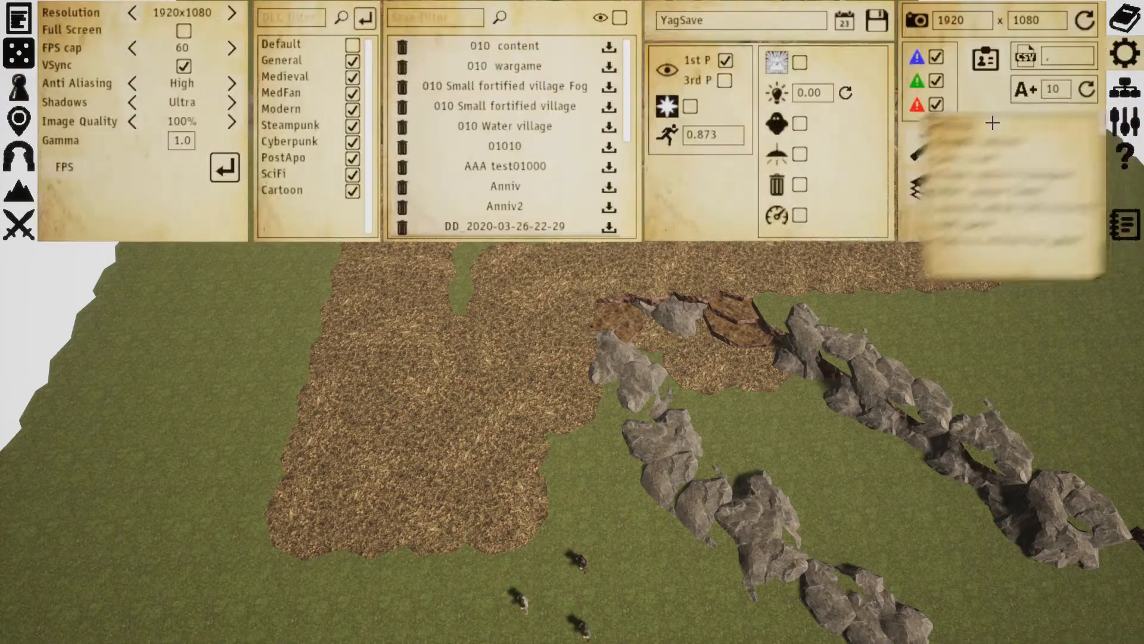
{"action": "left_click", "coordinate": [799, 215]}
{"action": "key", "text": "Tab"}
{"action": "key", "text": "Tab"}
{"action": "key", "text": "Tab"}
{"action": "key", "text": "space"}
{"action": "key", "text": "space"}
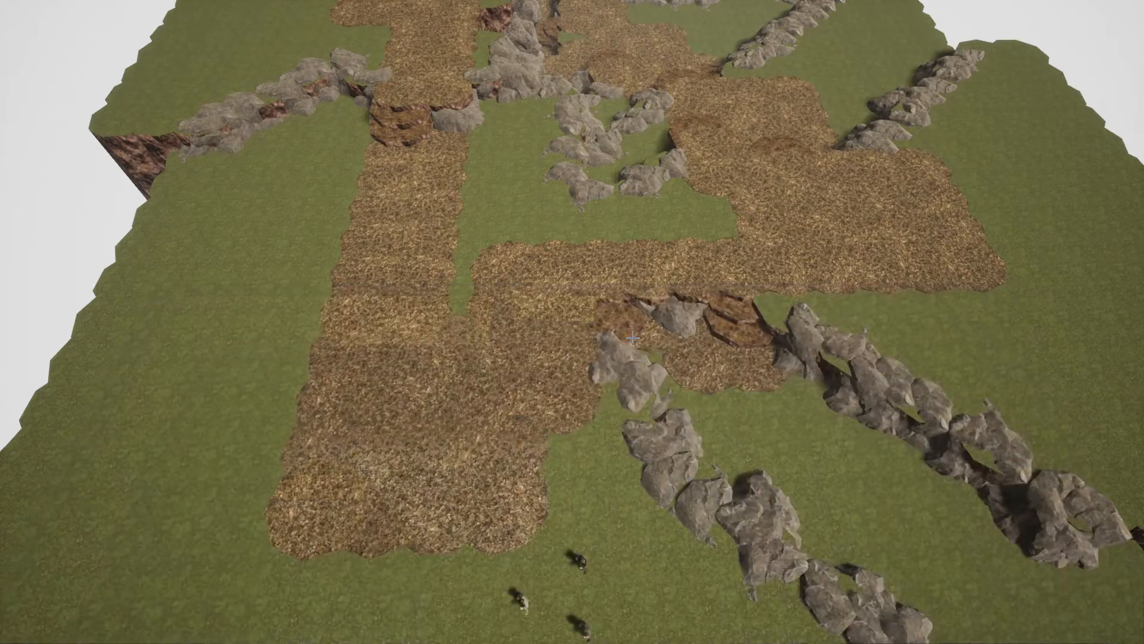
{"action": "key", "text": "i"}
{"action": "key", "text": "i"}
{"action": "key", "text": "Tab"}
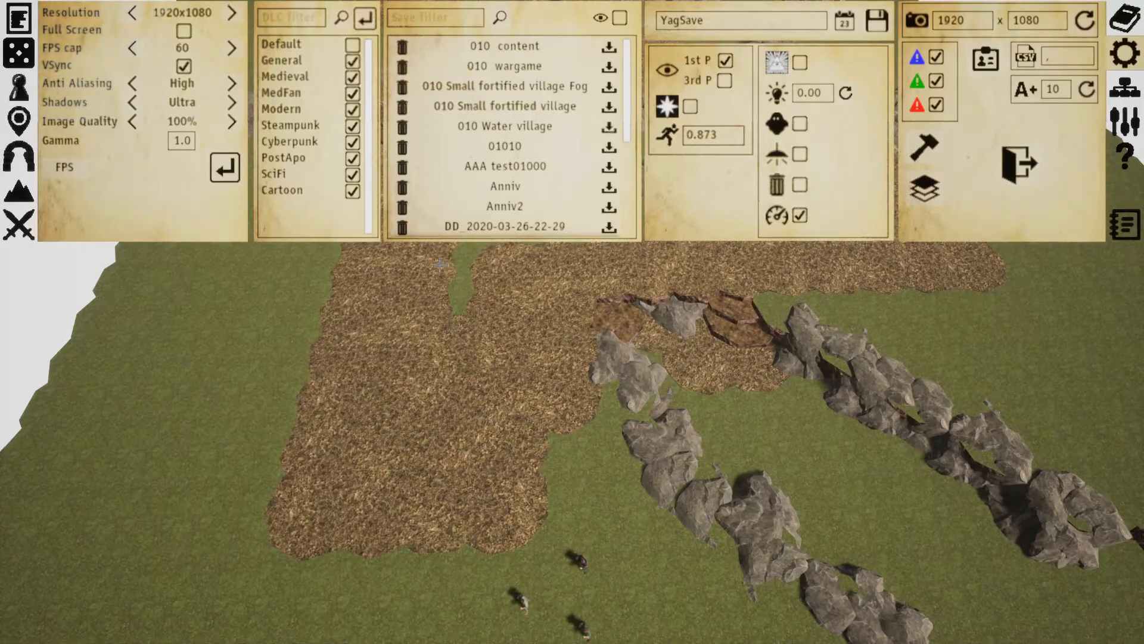
Step: Show and hide several medieval pawn trays to check how quickly they appear with the speed option enabled
{"action": "left_click", "coordinate": [19, 86]}
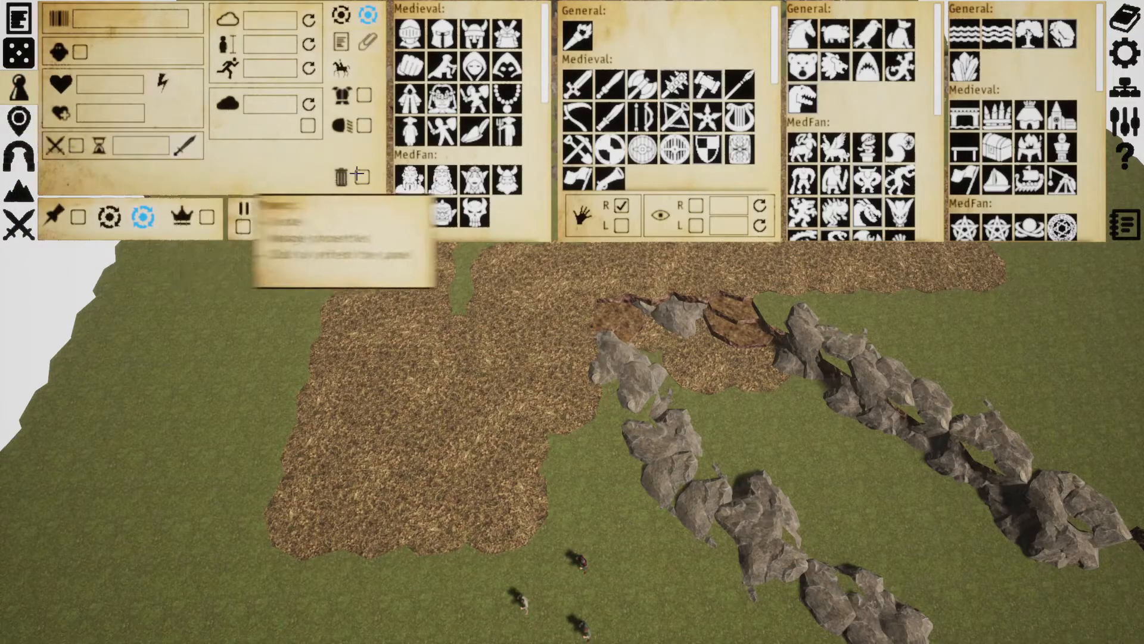
{"action": "left_click", "coordinate": [510, 127]}
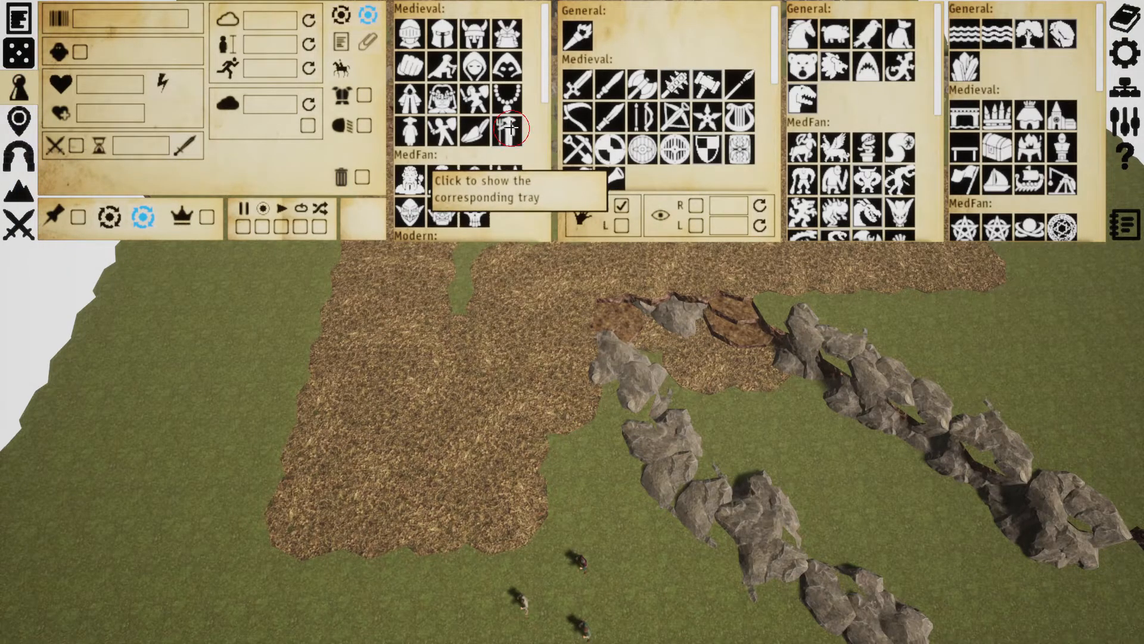
{"action": "left_click", "coordinate": [475, 130]}
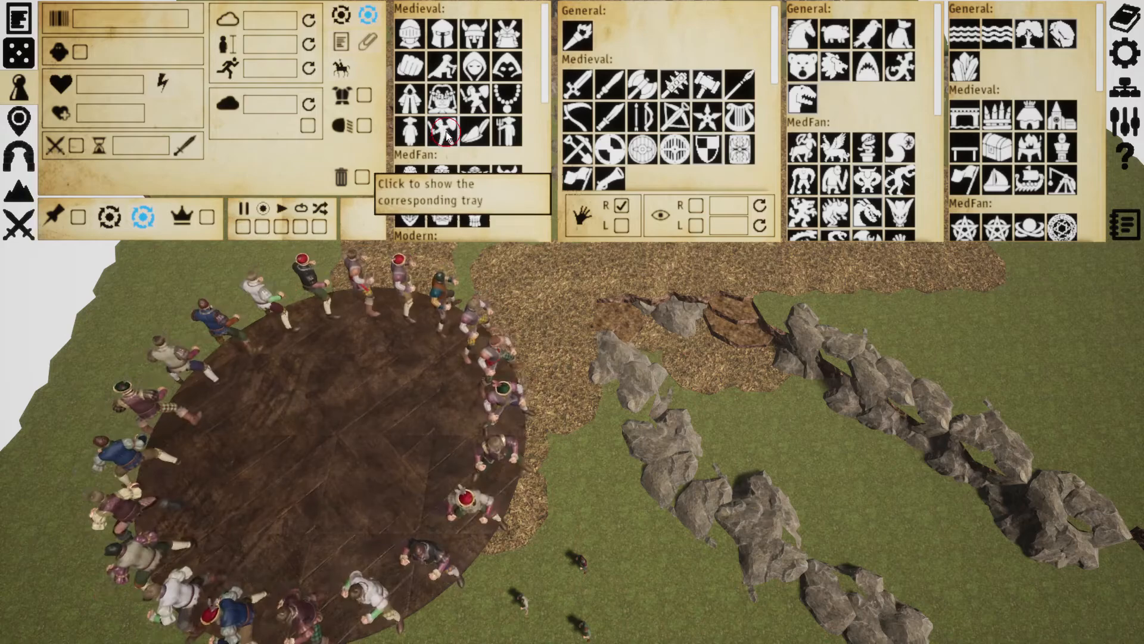
{"action": "left_click", "coordinate": [447, 134]}
{"action": "left_click", "coordinate": [478, 136]}
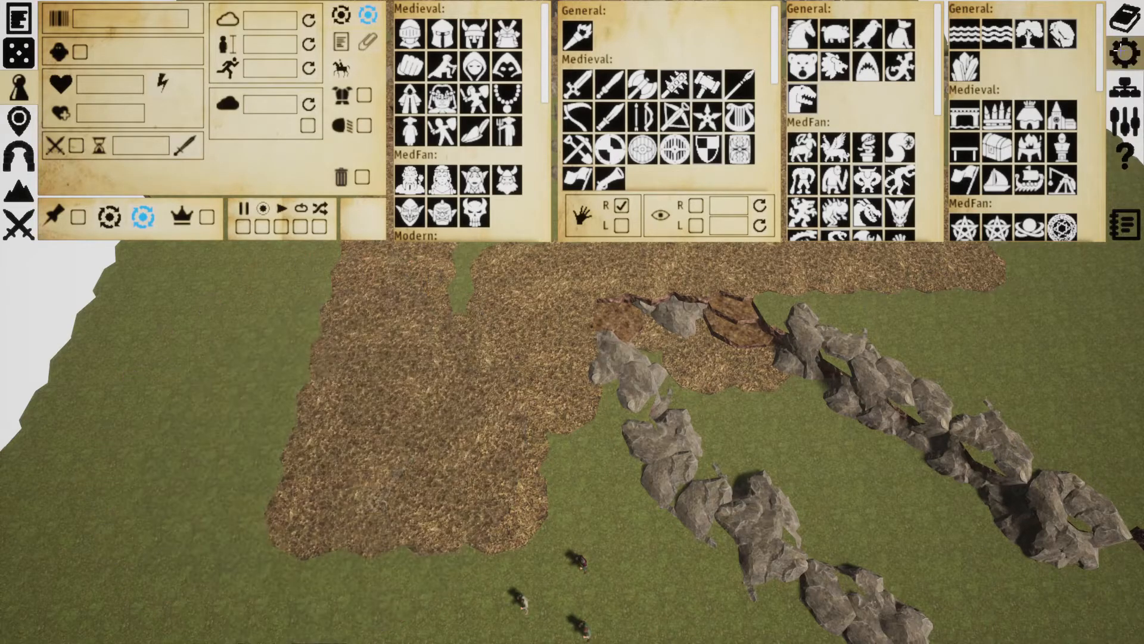
Step: Return to the settings and switch the speed gauge option off
{"action": "left_click", "coordinate": [1121, 56]}
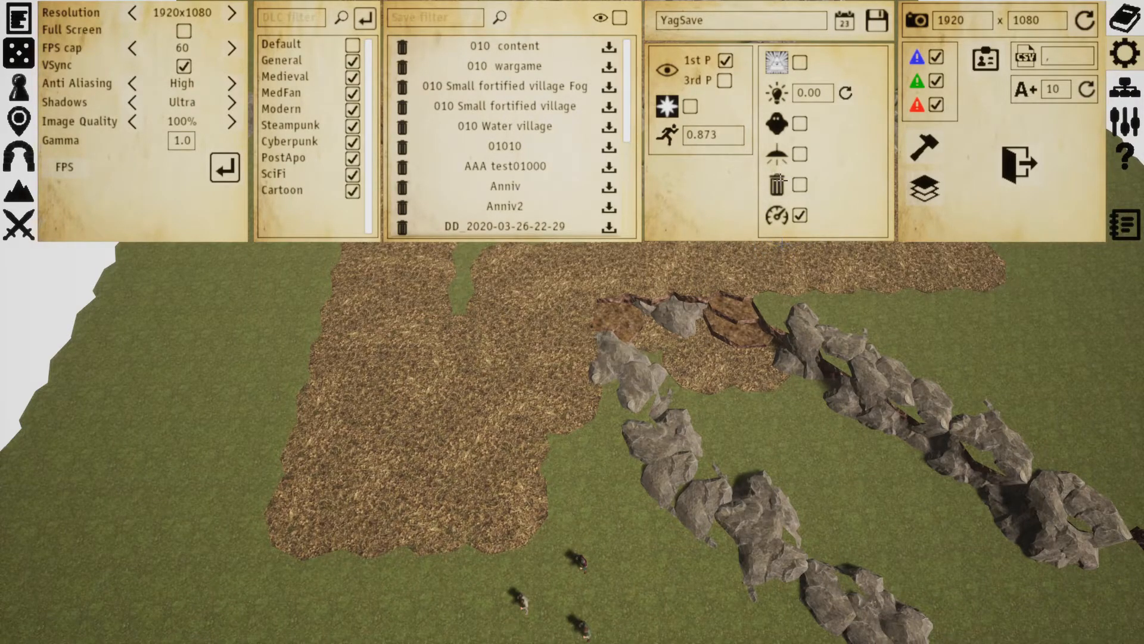
{"action": "left_click", "coordinate": [799, 216]}
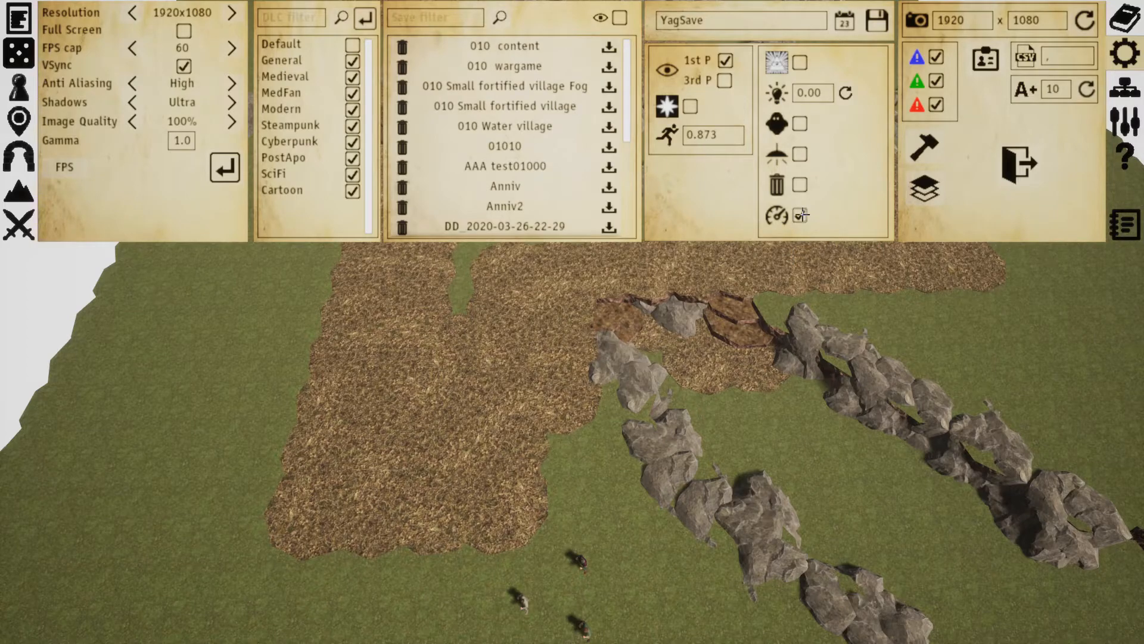